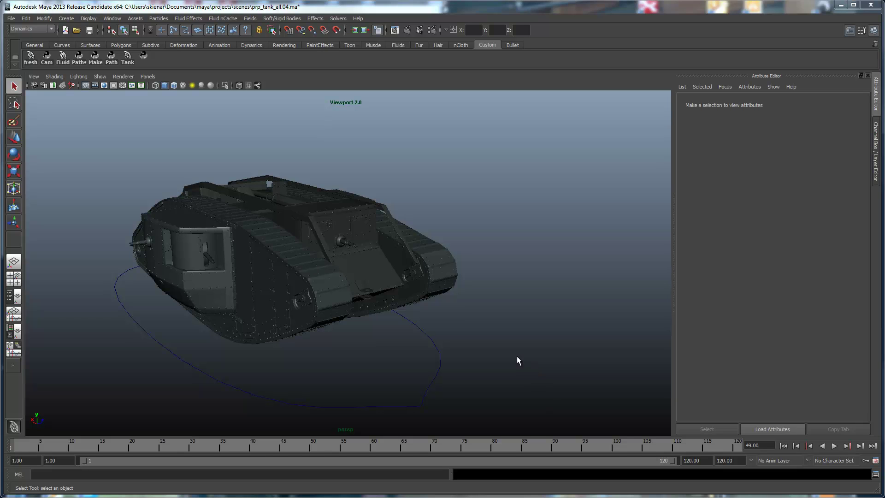
Step: Select the tank's master control curve and expand its Extra Attributes in the Attribute Editor
mouse_move(517, 356)
left_mouse_down("alt")
mouse_move(510, 350)
mouse_move(527, 335)
mouse_move(522, 349)
left_mouse_up("alt")
left_click_drag(439, 340, 466, 347)
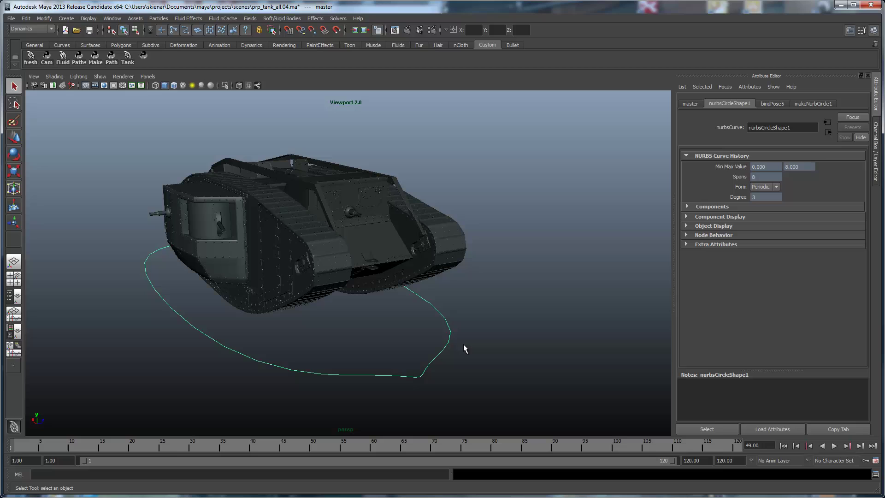
left_click(690, 105)
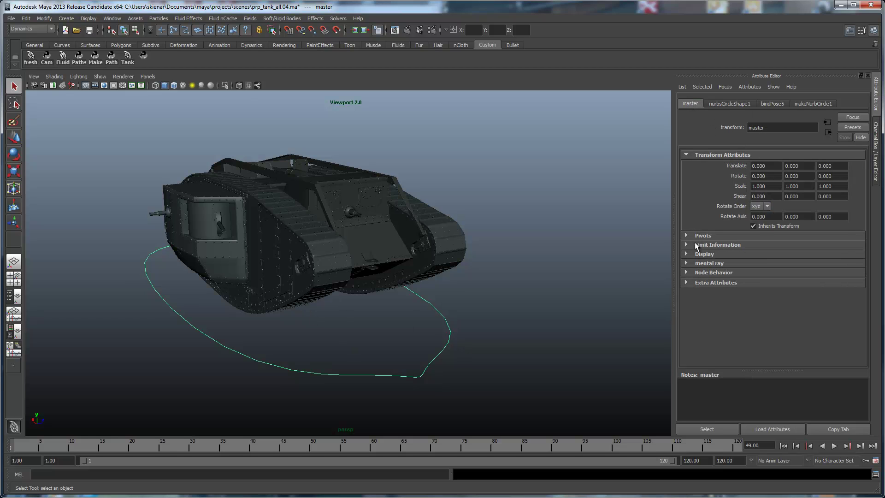
left_click(688, 282)
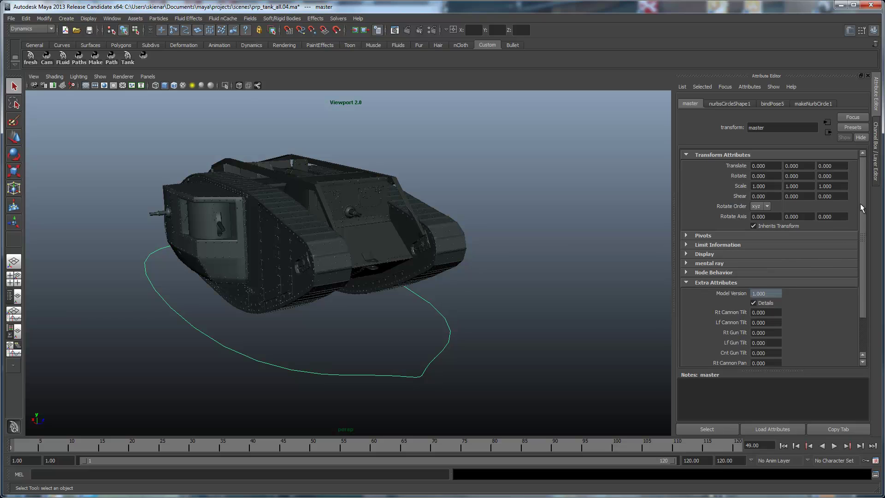
left_click_drag(861, 205, 861, 281)
Step: Try a value of 50 on Rt Cannon Tilt, then undo the change
left_click(762, 277)
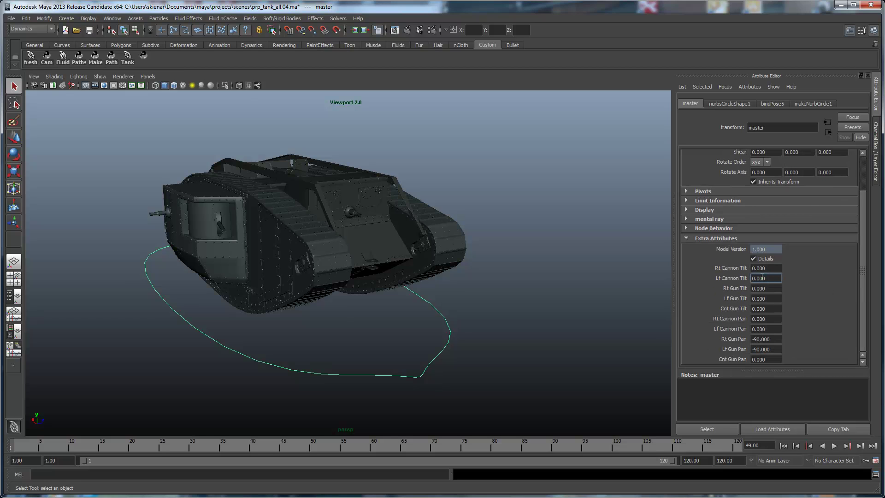
double_click(763, 268)
type("50")
key("Return")
left_click_drag(300, 289, 365, 306, "alt")
key("ctrl+z")
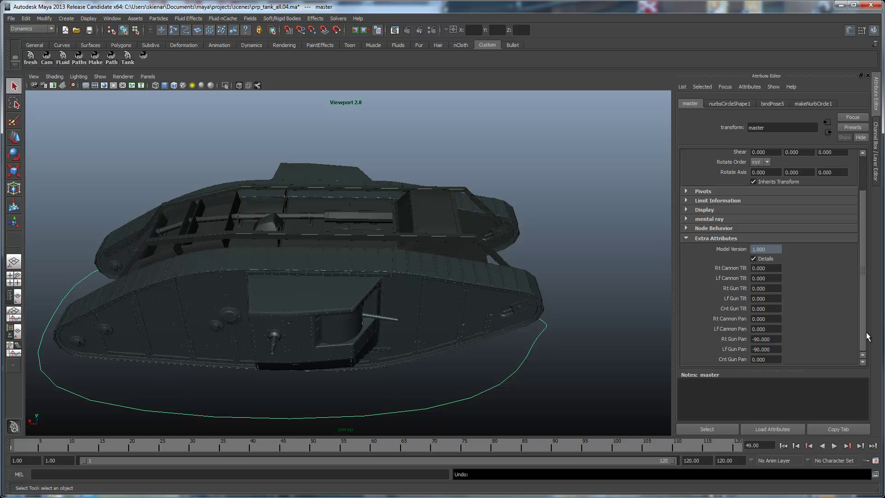
mouse_move(669, 353)
left_mouse_down("alt")
mouse_move(559, 365)
mouse_move(499, 355)
mouse_move(523, 355)
left_mouse_up("alt")
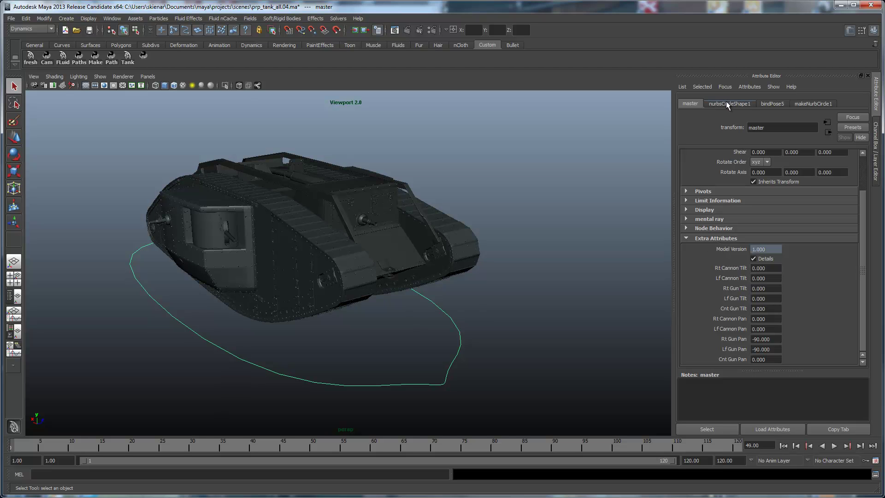
Step: Launch simpleTemplateEditor from the shelf and delete its Effects view, leaving Anim and Lighting
left_click(143, 56)
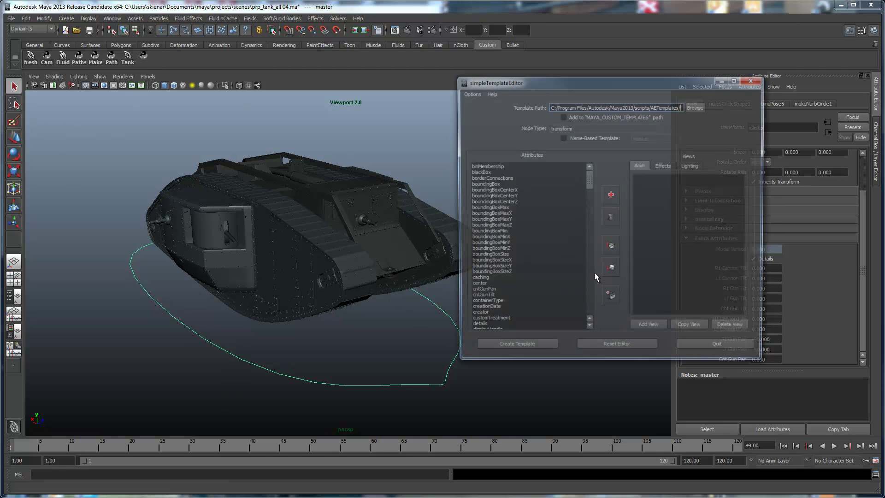
left_click_drag(614, 87, 354, 86)
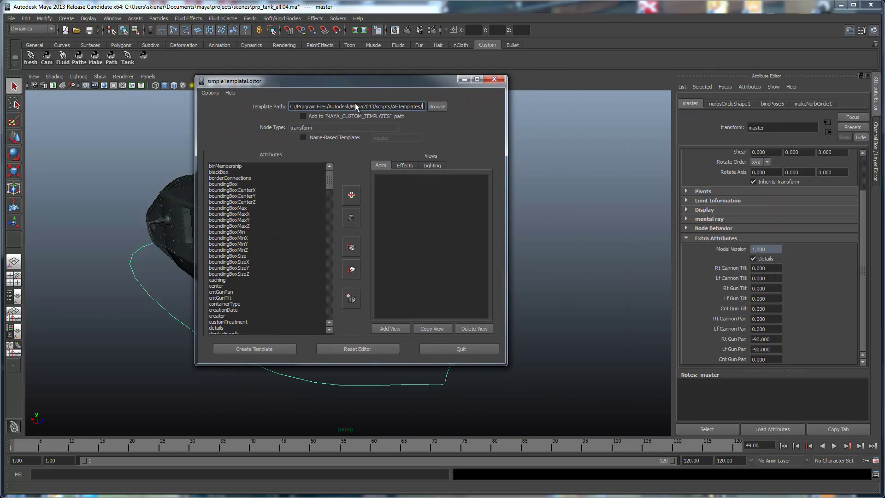
left_click(408, 167)
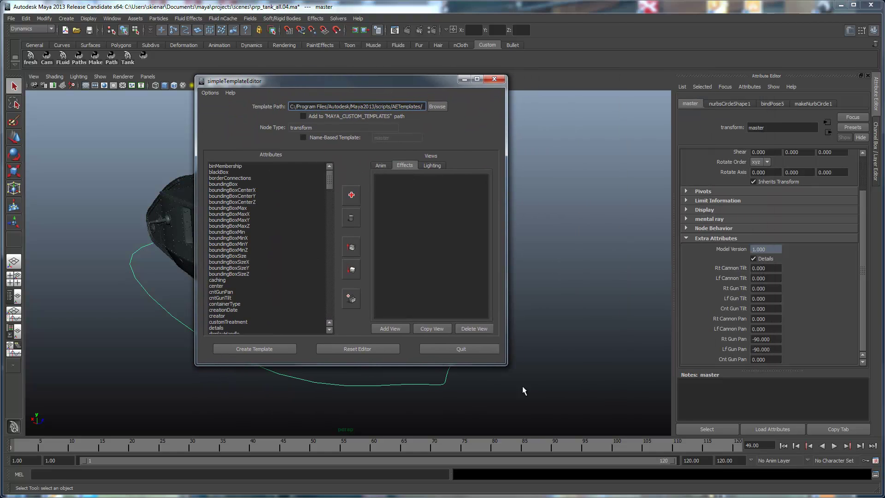
left_click(473, 329)
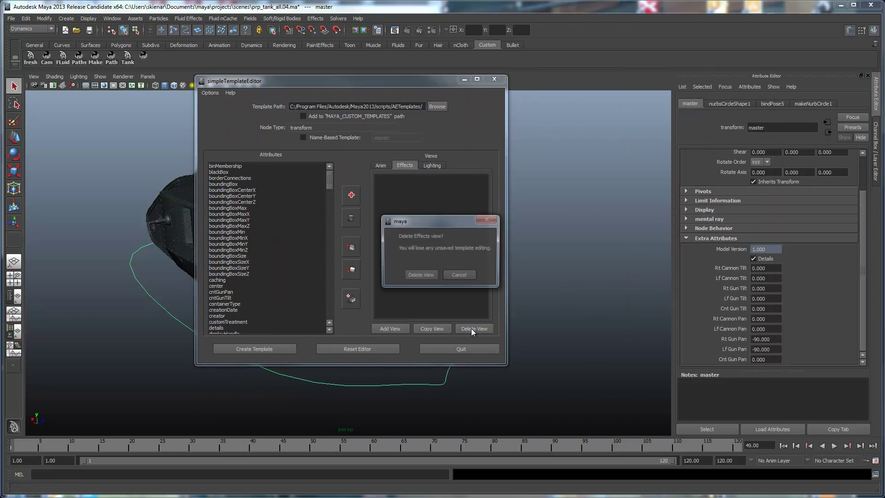
left_click(428, 276)
left_click(380, 165)
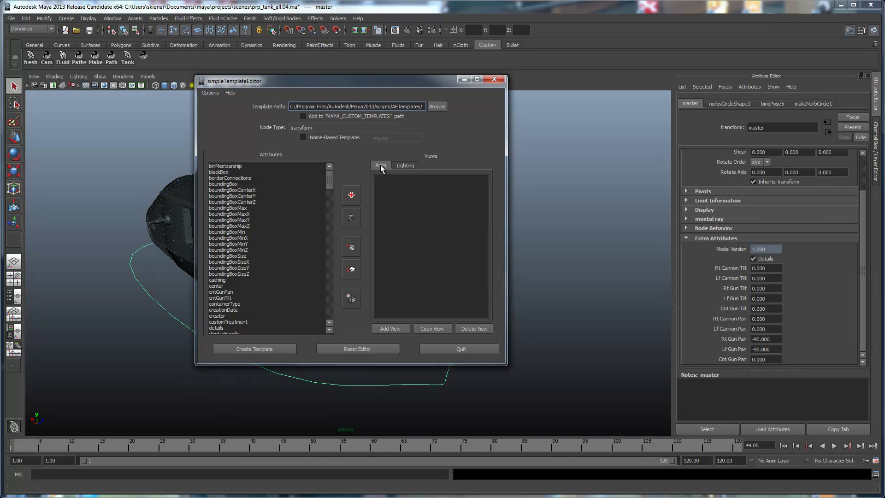
scroll(327, 187, "down", 2)
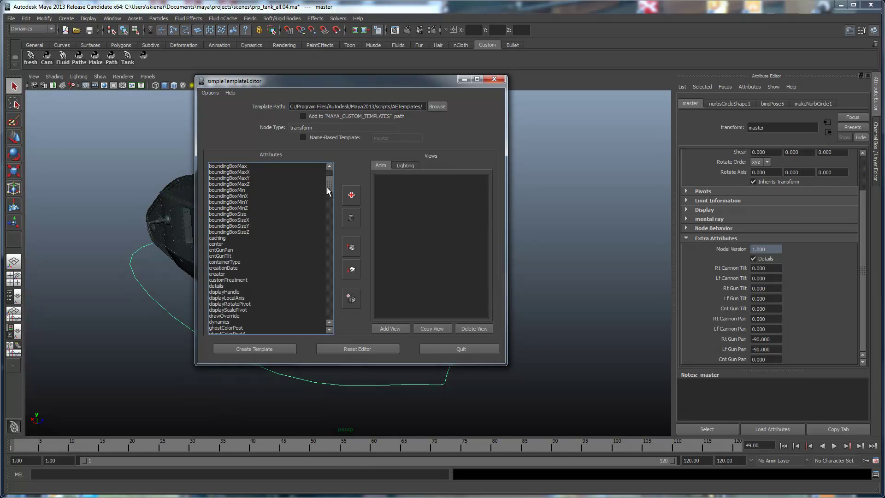
scroll(327, 187, "up", 2)
Step: Select the centre, left and right cannon and gun pan/tilt attributes in the Attributes list
left_click(243, 291)
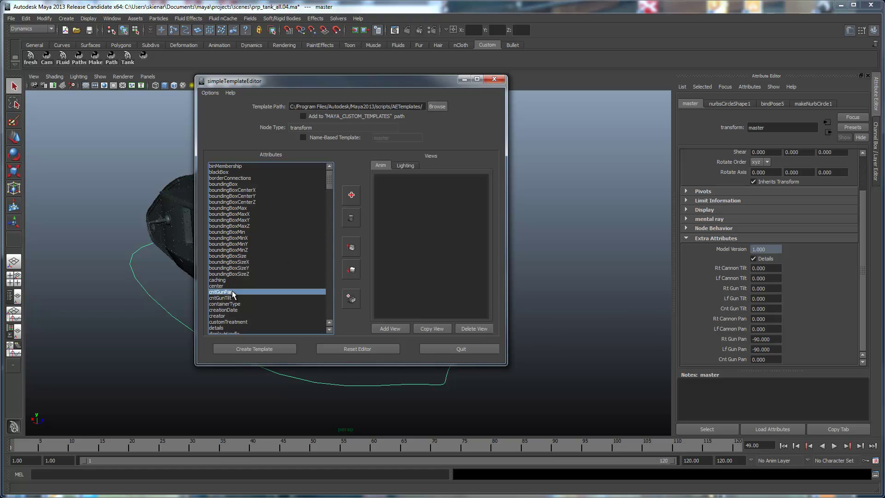
mouse_move(328, 179)
left_mouse_down()
mouse_move(329, 200)
mouse_move(328, 189)
left_mouse_up()
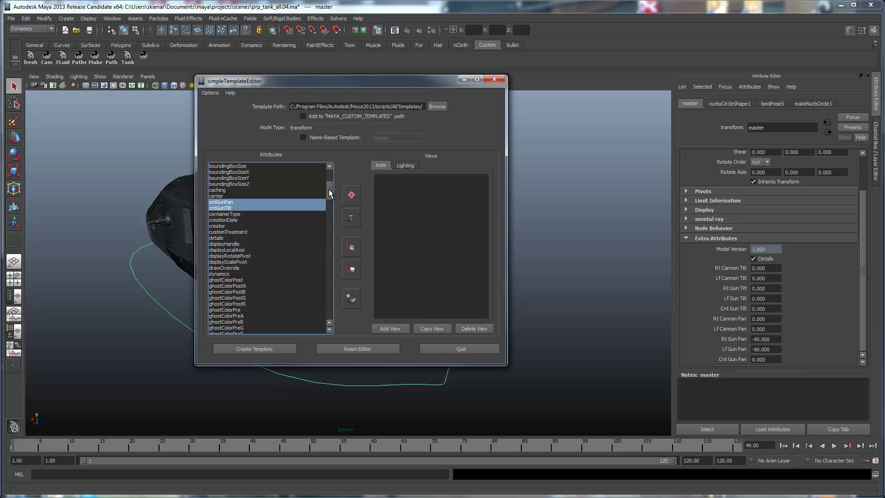
left_click_drag(329, 185, 329, 217)
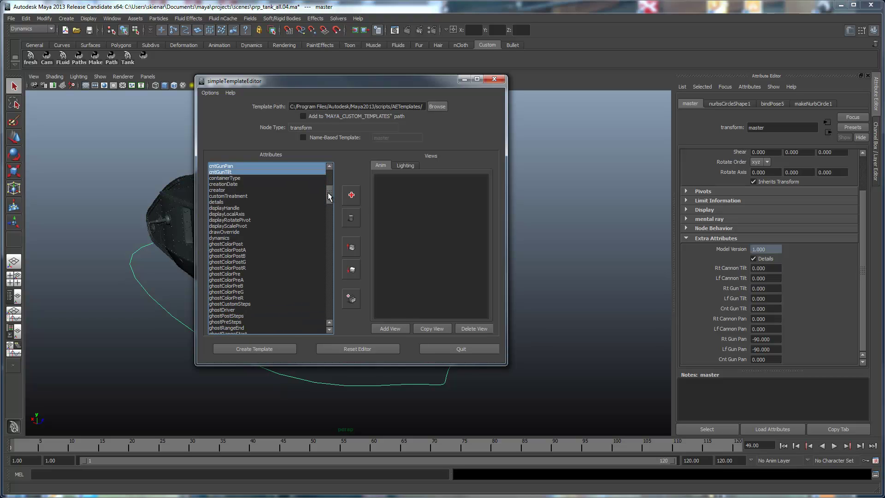
left_click(234, 231)
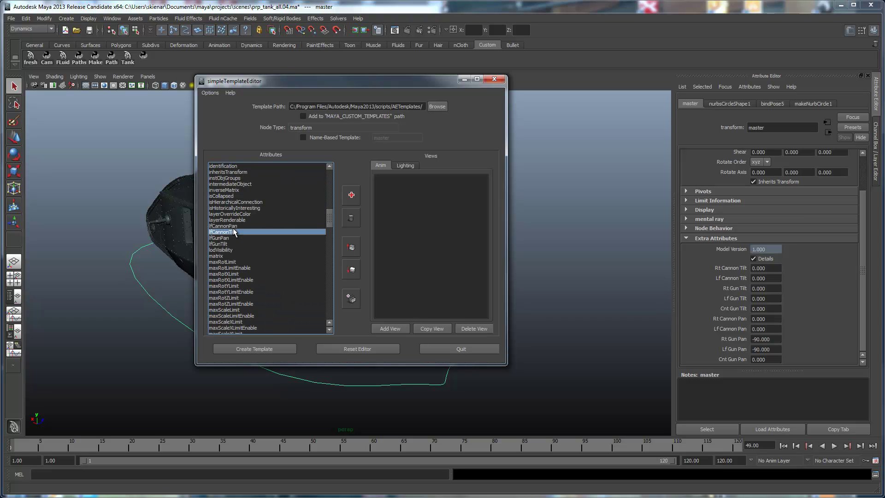
left_click_drag(234, 232, 231, 245)
left_click(291, 227, "ctrl")
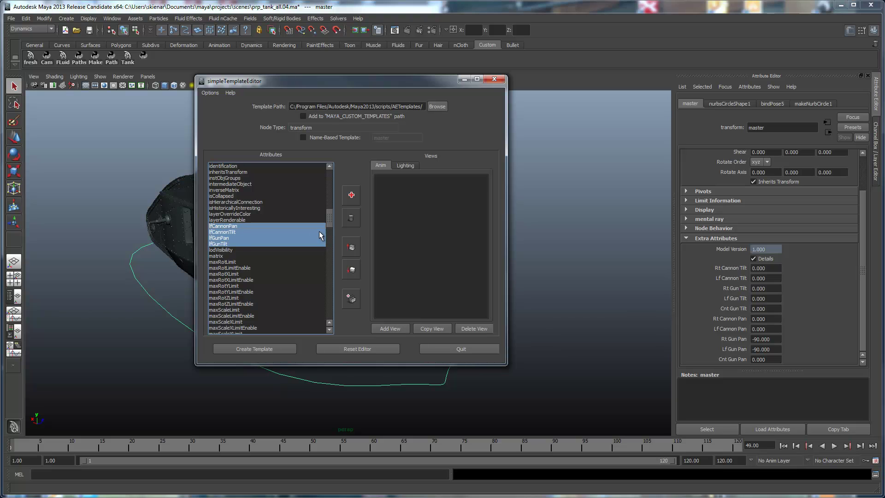
left_click_drag(331, 218, 315, 283)
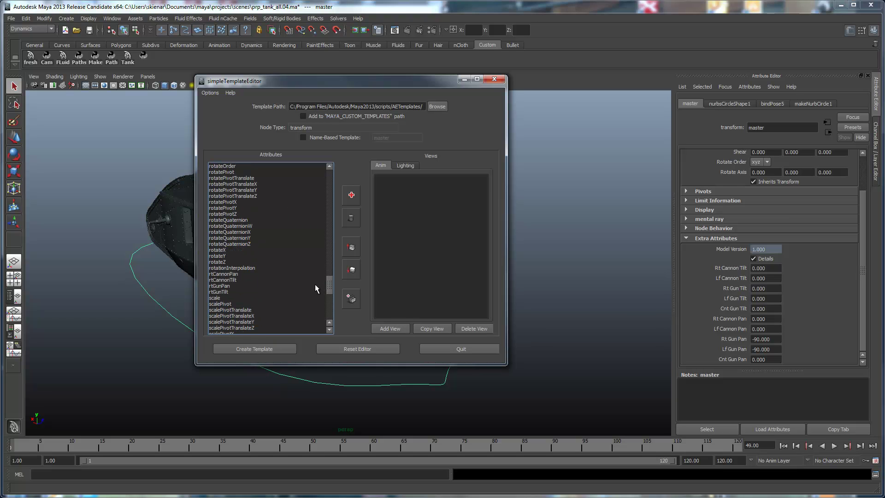
left_click_drag(238, 275, 231, 292)
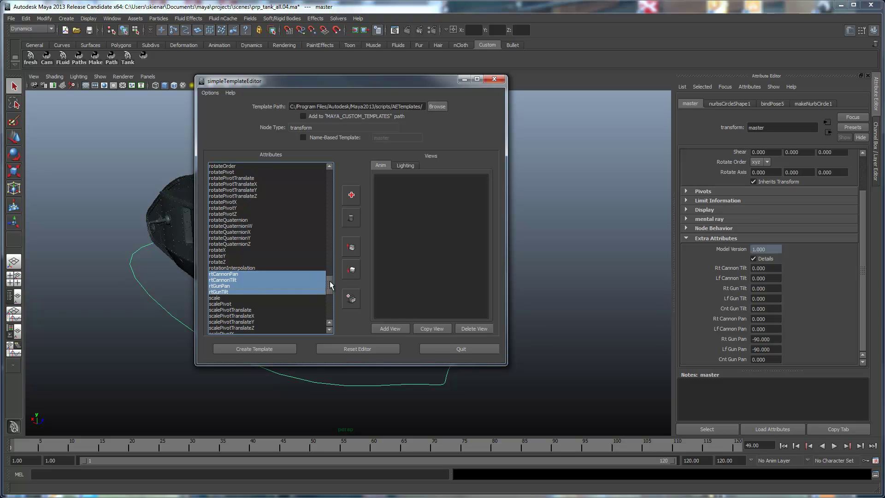
mouse_move(330, 285)
left_mouse_down()
mouse_move(326, 235)
mouse_move(316, 308)
left_mouse_up()
Step: Add rotate, translate, visibility and details to the selection and put them all into the Anim view
left_click(227, 233)
left_click(226, 264)
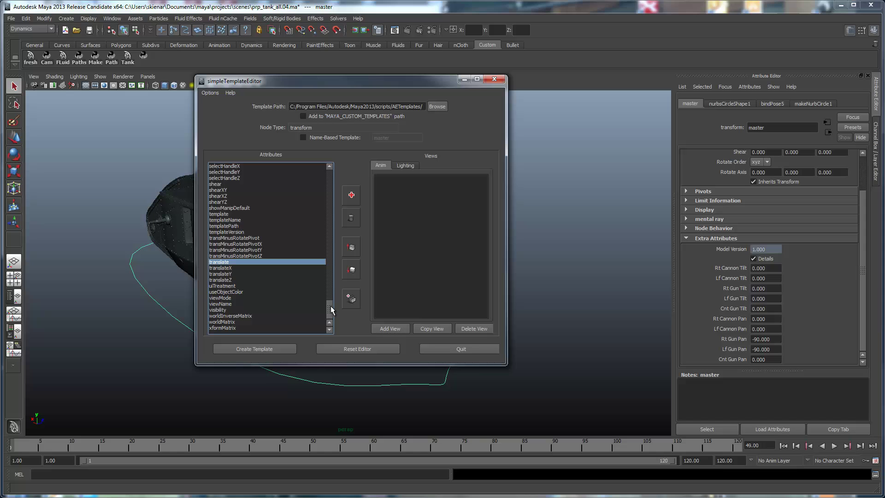
left_click(221, 310, "ctrl")
left_click_drag(330, 311, 336, 184)
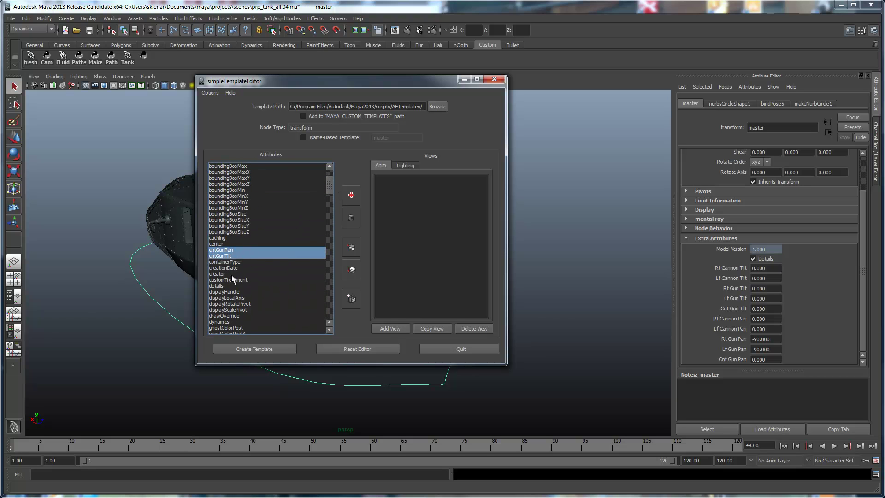
left_click(224, 285, "ctrl")
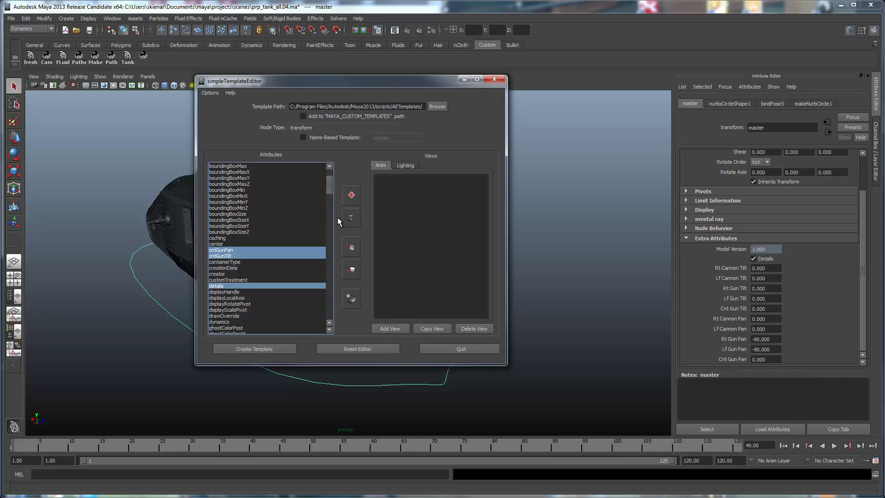
left_click(352, 197)
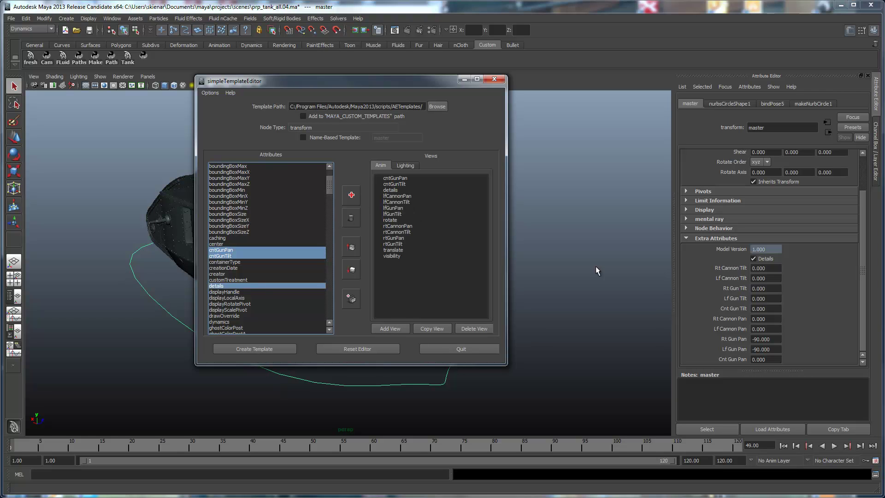
left_click_drag(377, 81, 589, 370)
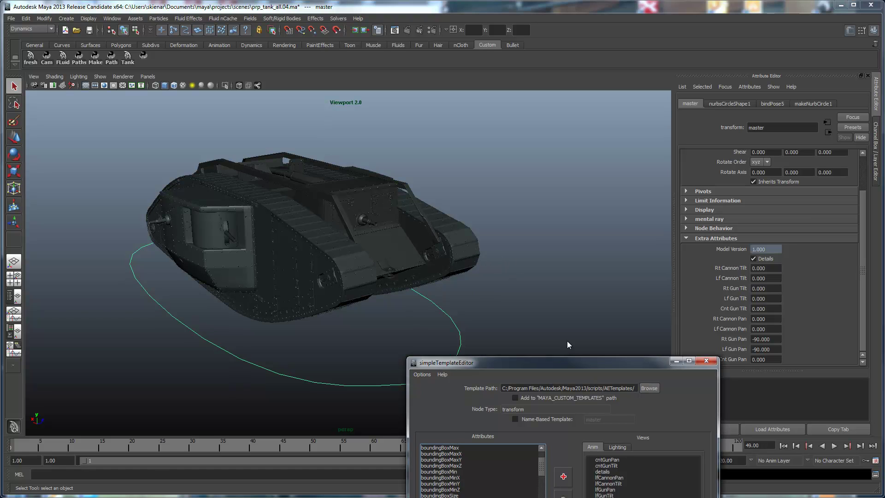
Step: Create Transforms, Controls and Display attribute groups in the Anim view
left_click_drag(572, 370, 503, 95)
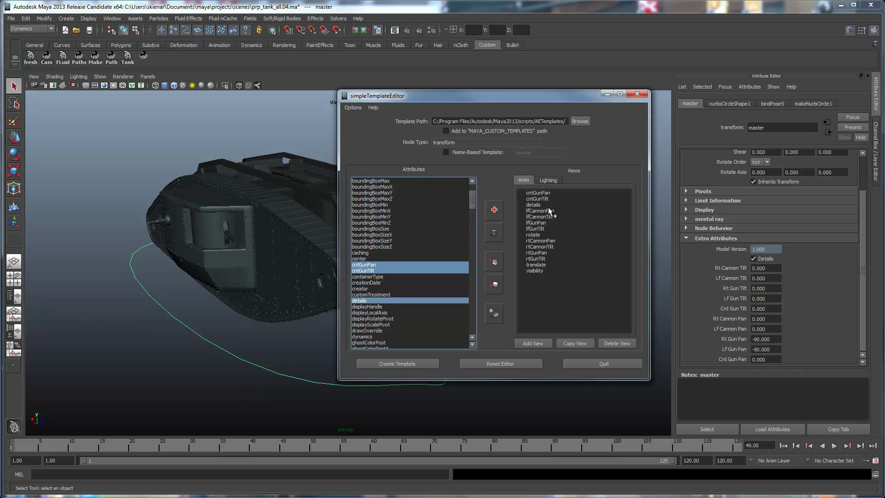
left_click(540, 198)
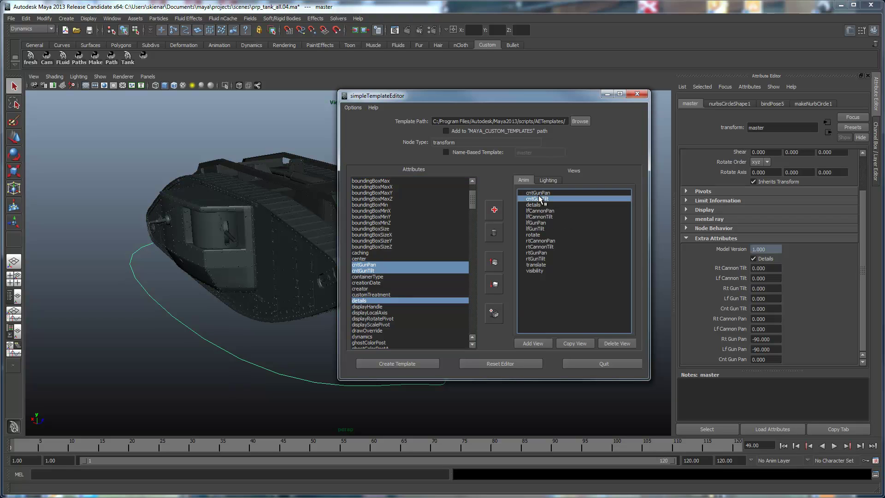
left_click(539, 192)
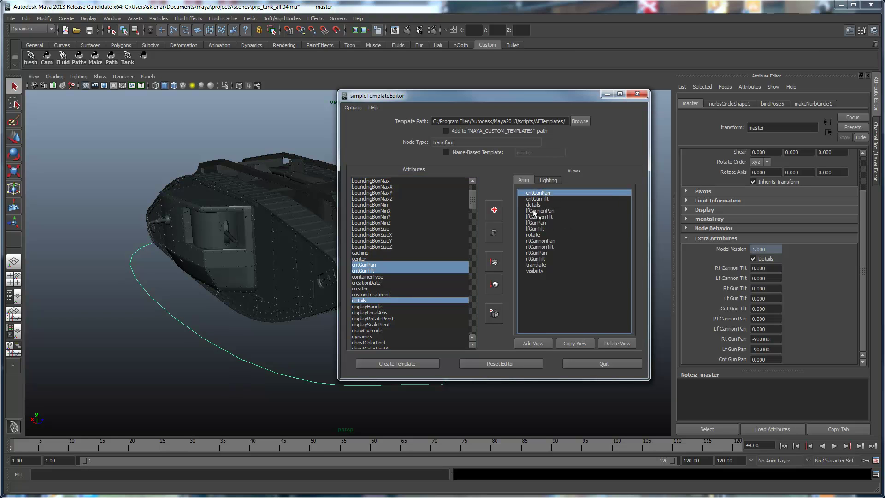
left_click(494, 312)
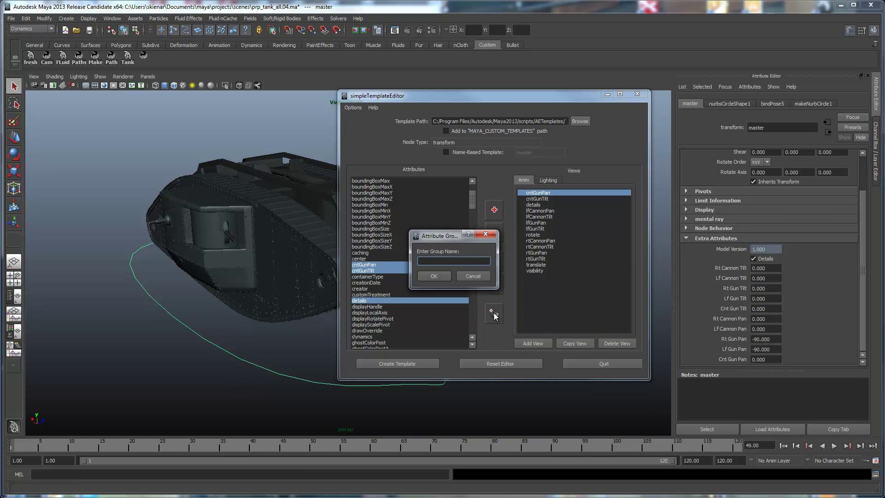
type("T")
type("r")
type("ansforms")
key("Return")
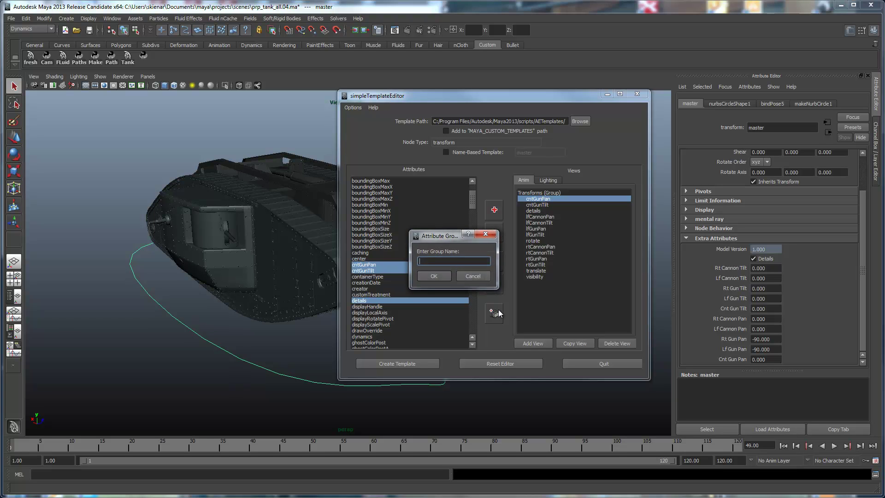
type("isplay")
key("BackSpace")
key("BackSpace")
key("BackSpace")
type("ontrols")
left_click(437, 275)
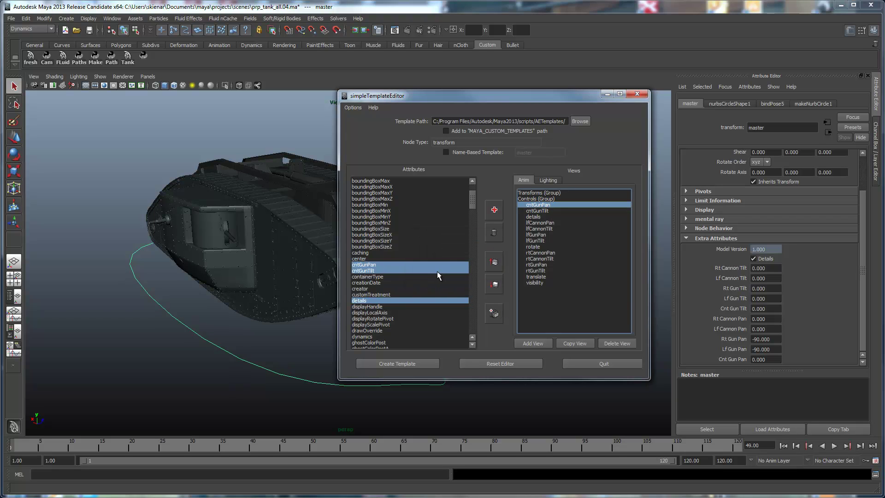
left_click(528, 342)
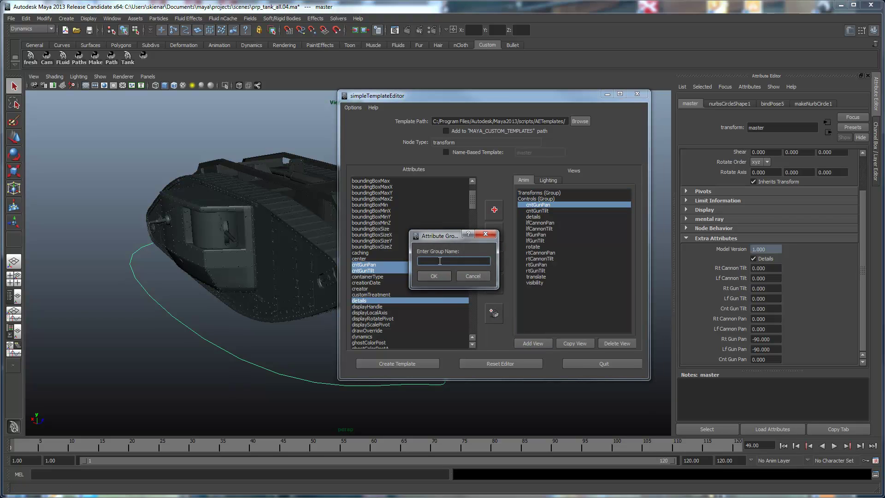
type("Disp")
type("lay")
key("BackSpace")
type("y")
left_click(437, 276)
Step: Move the Display group down above visibility and place details inside it
left_click(533, 205)
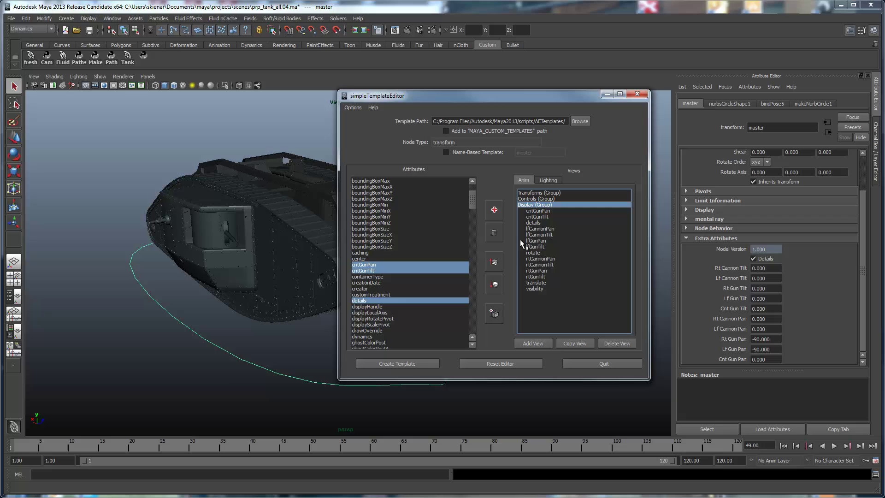
left_click(494, 284)
left_click(494, 285)
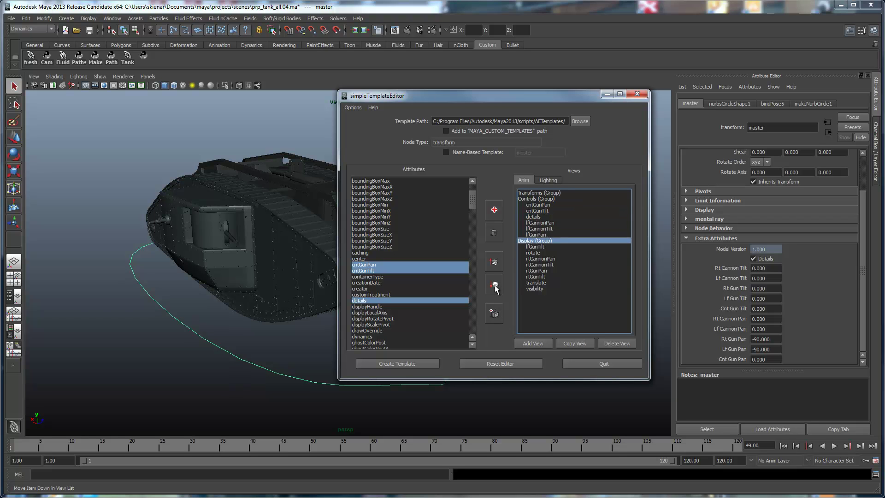
left_click(495, 284)
left_click(493, 285)
left_click(494, 285)
left_click(494, 284)
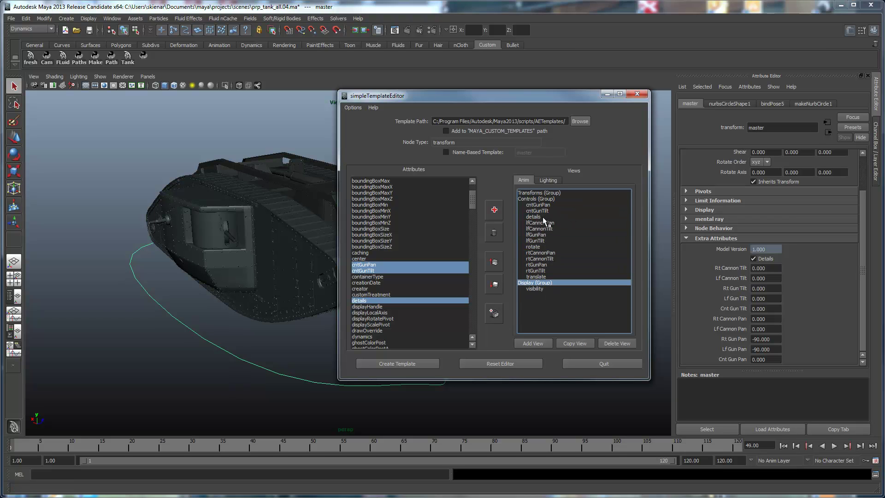
left_click(538, 218)
left_click(494, 284)
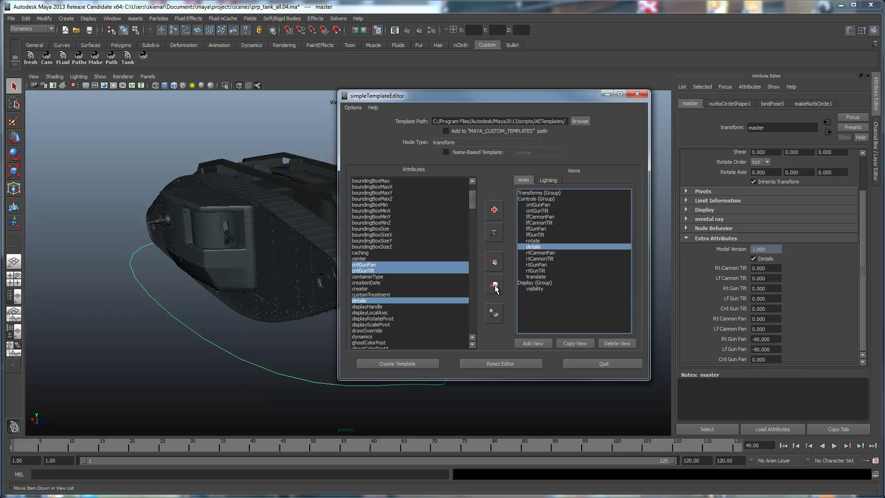
left_click(494, 284)
left_click(494, 284)
left_click(495, 284)
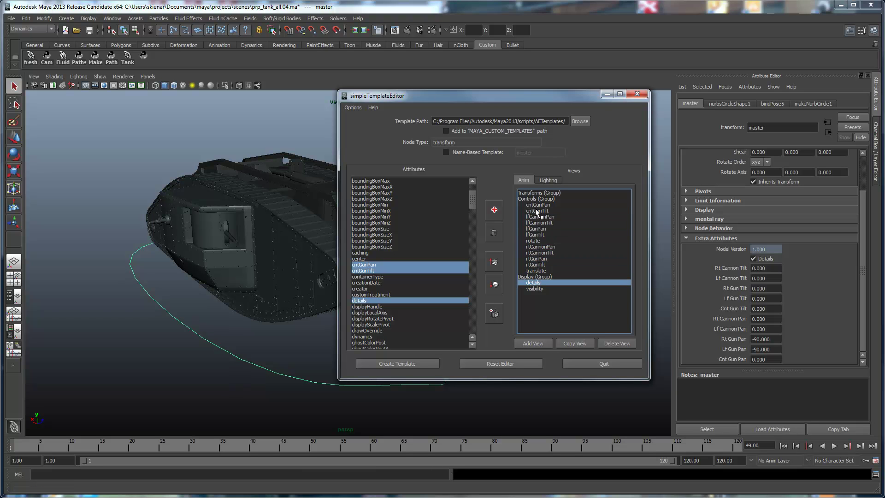
Step: Move translate and rotate up under the Transforms group
left_click(537, 270)
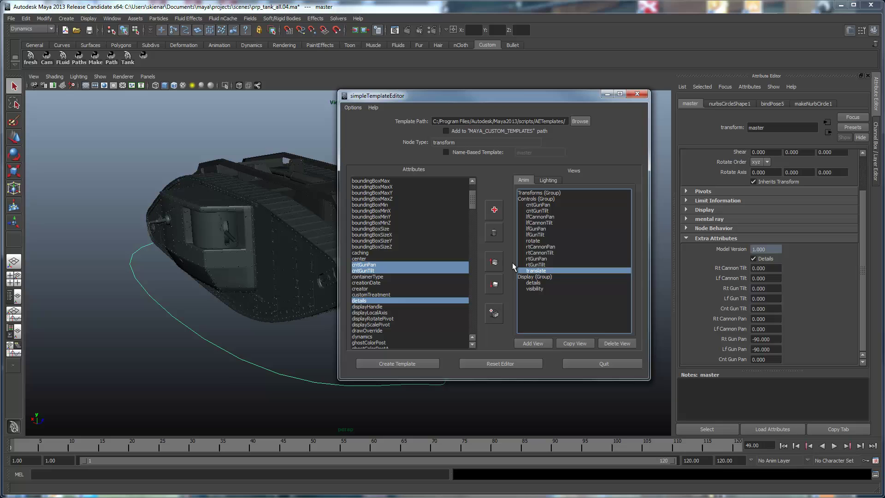
left_click(494, 263)
left_click(494, 263)
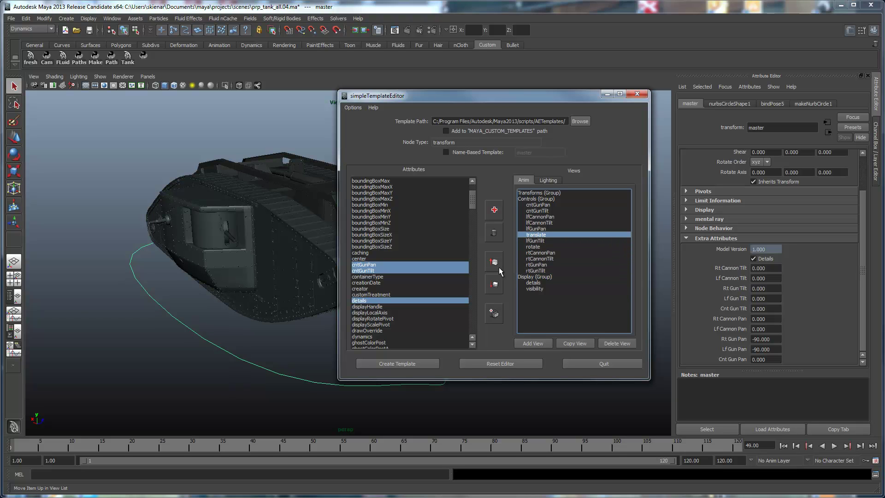
left_click(533, 246, "ctrl")
left_click(494, 263)
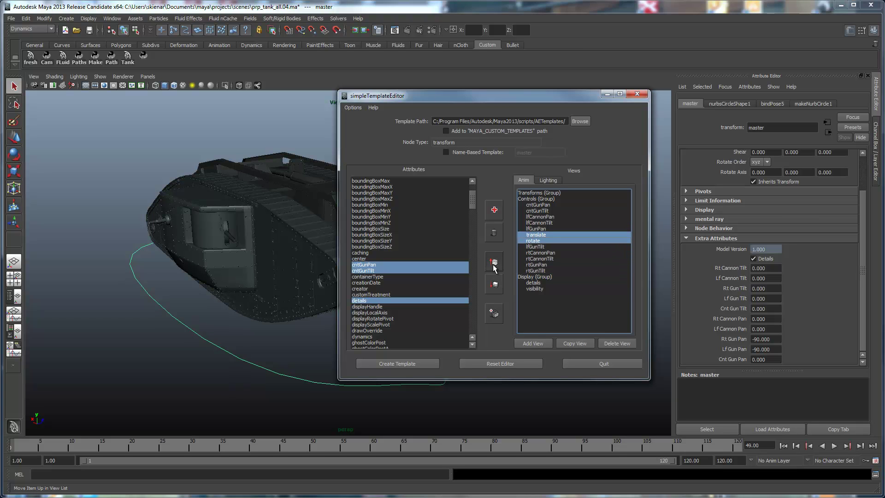
left_click(494, 263)
left_click(494, 263)
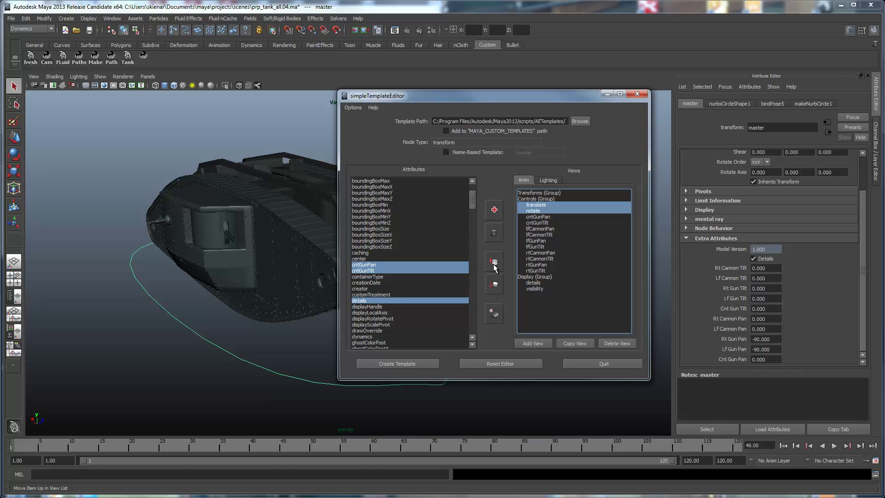
Step: Reorder Controls so the four cannon attributes lead, then rtGunPan and rtGunTilt, above the centre gun
left_click(546, 228)
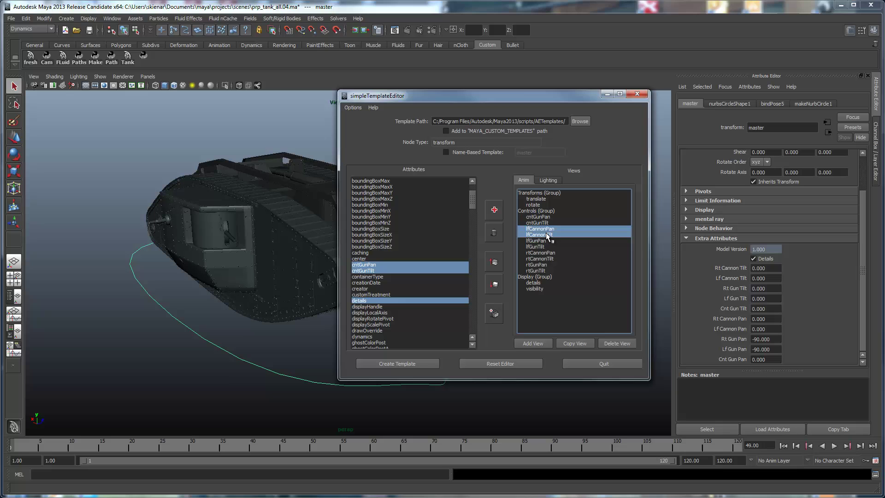
left_click(547, 253)
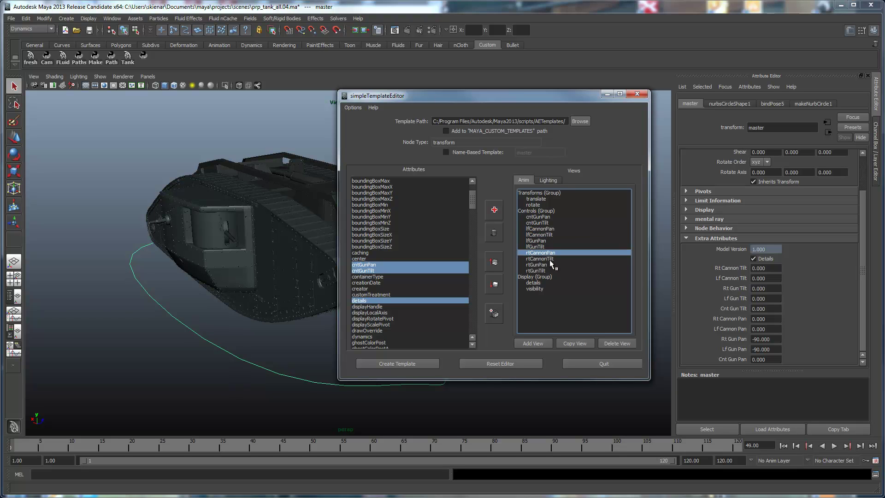
left_click(494, 261)
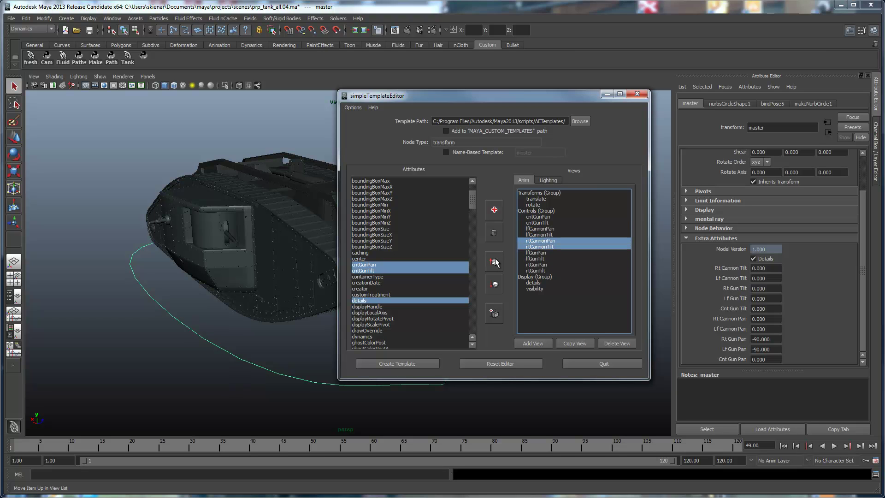
left_click(494, 261)
left_click(550, 241, "ctrl")
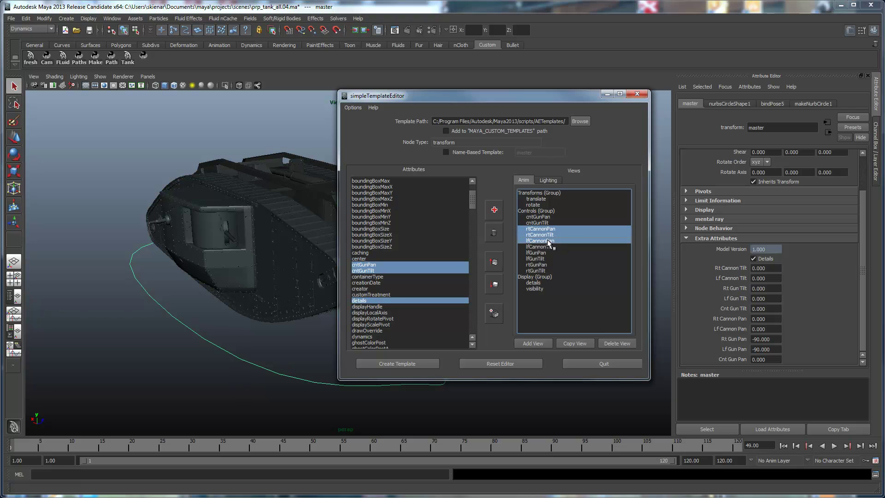
left_click(495, 260)
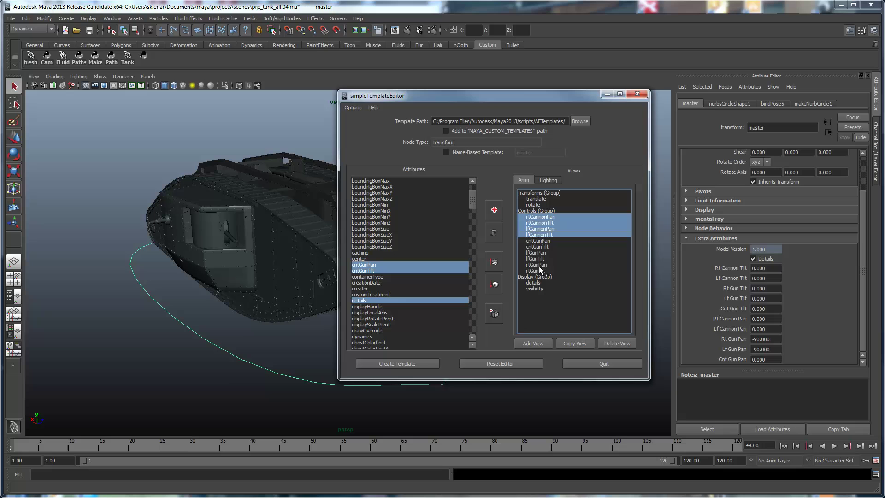
left_click(540, 265)
left_click(493, 261)
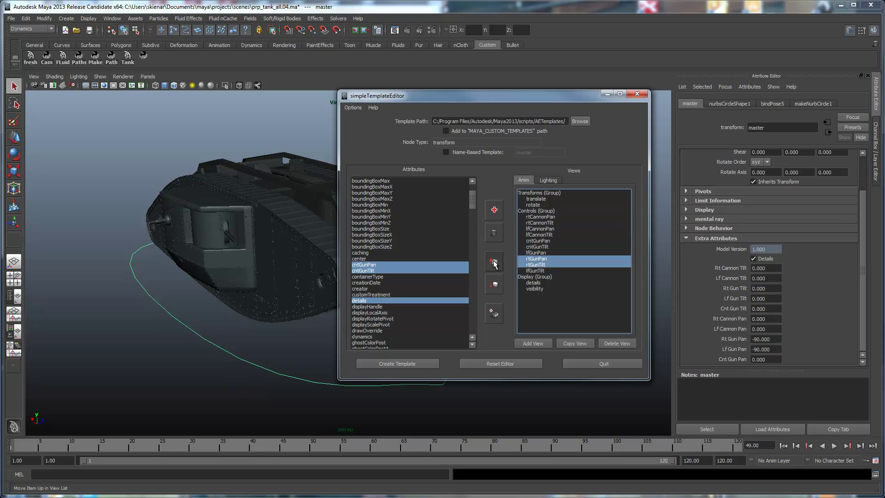
left_click(494, 261)
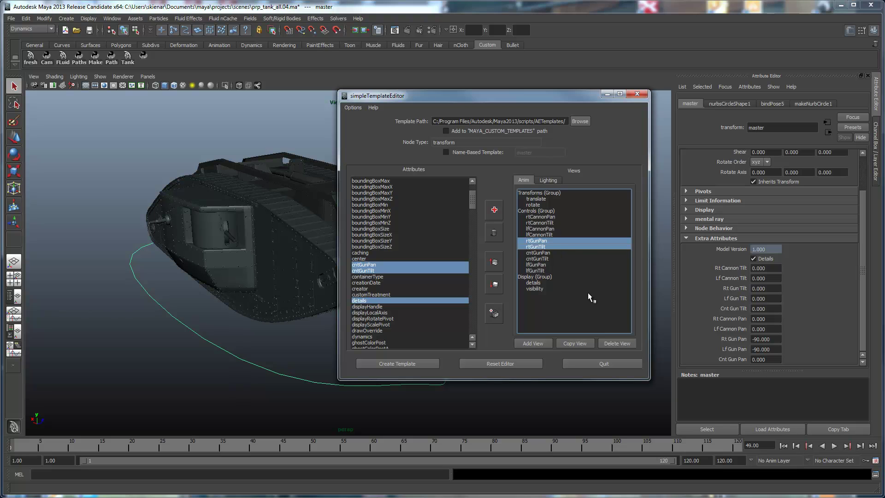
Step: Copy the Anim view into a new view named TD and switch to it
left_click(573, 343)
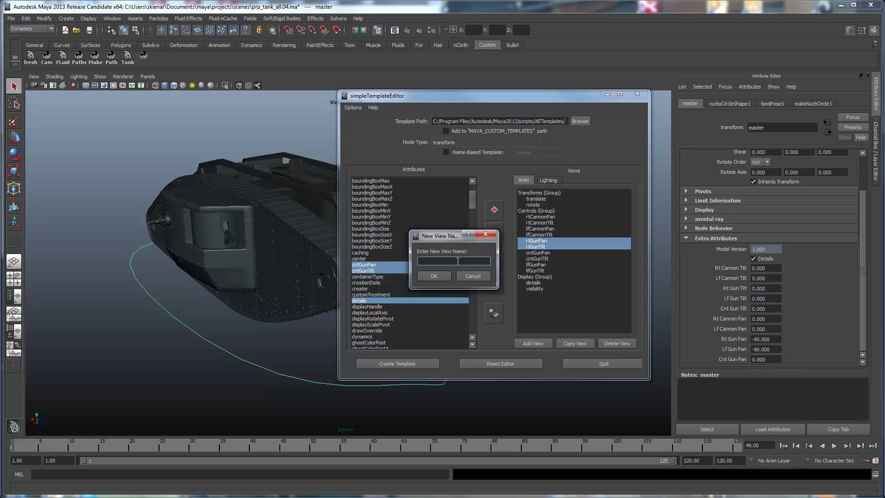
type("TD")
left_click(440, 276)
left_click(572, 181)
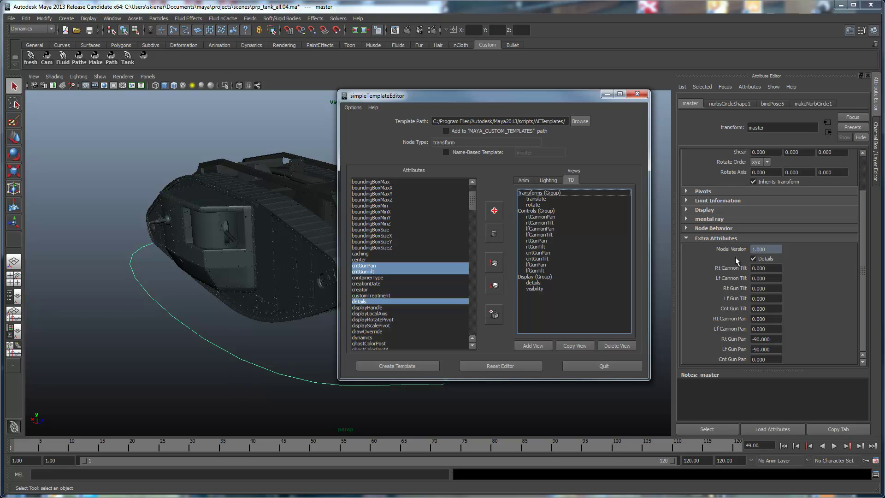
scroll(415, 311, "down", 15)
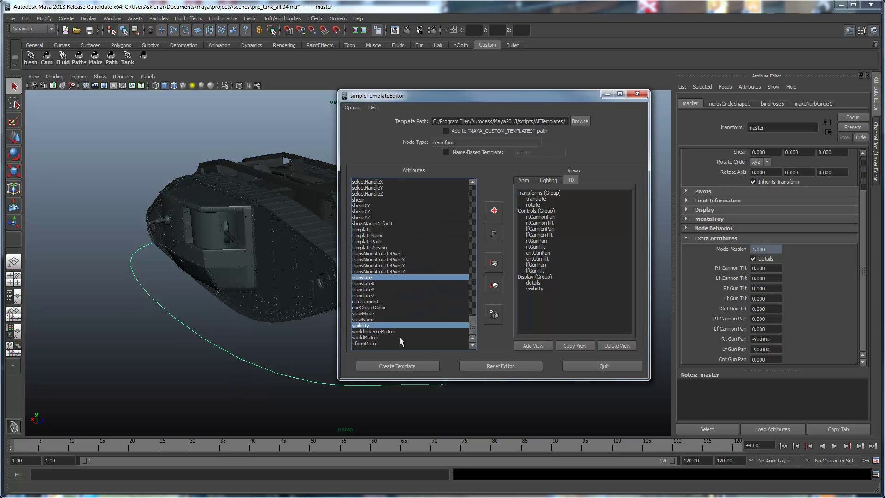
scroll(388, 309, "up", 6)
Step: Find modelVersion in the Attributes list and add it to the TD view's Display group
left_click(376, 302)
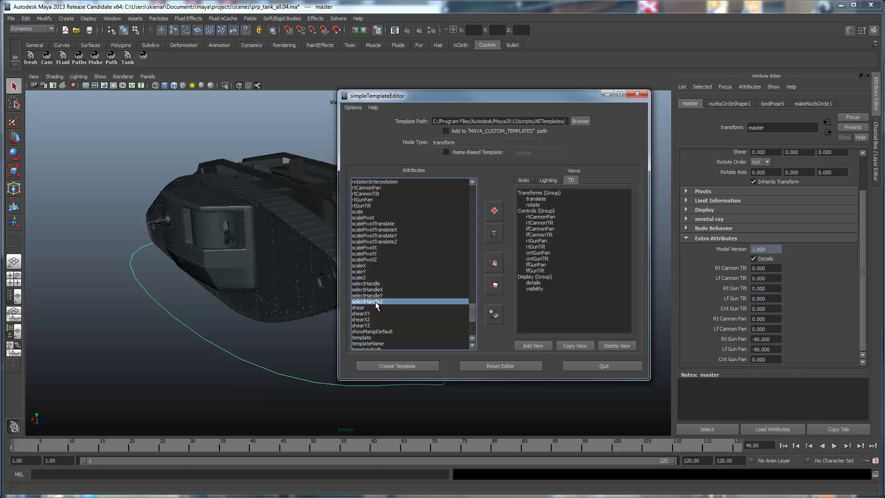
key("m")
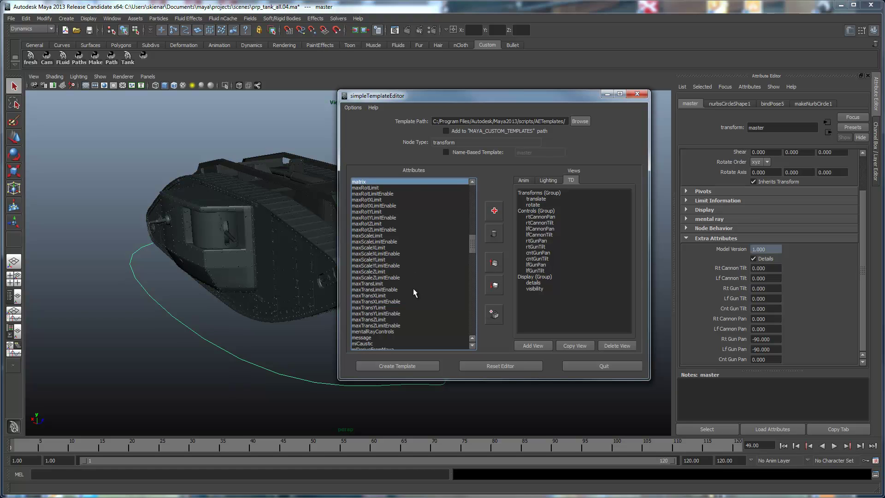
scroll(413, 289, "down", 5)
scroll(389, 312, "down", 5)
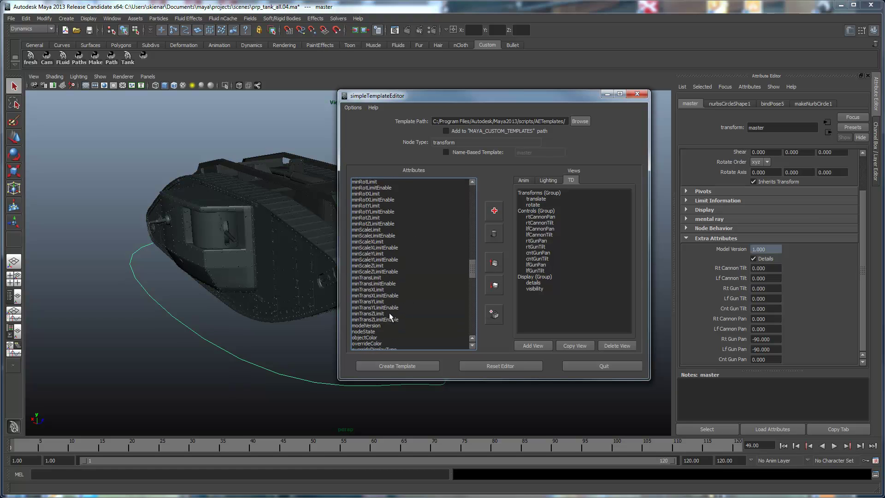
scroll(390, 313, "down", 3)
scroll(389, 312, "down", 3)
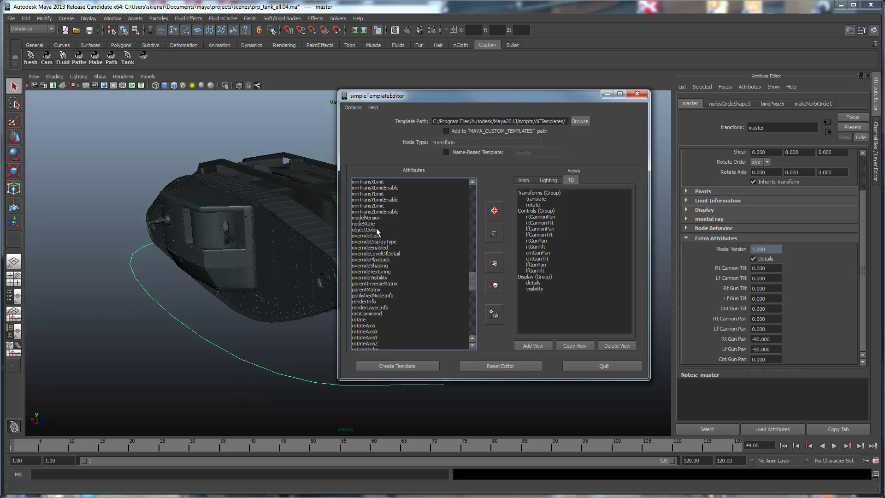
left_click(373, 217)
left_click(494, 210)
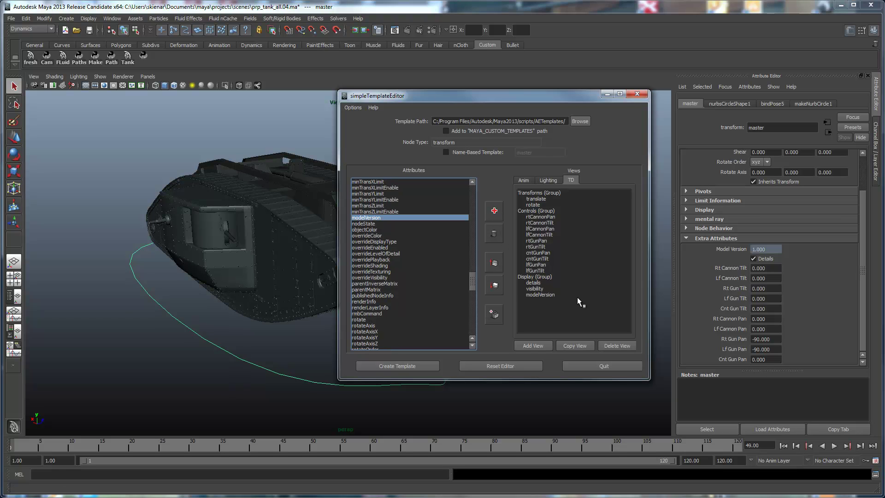
Step: Add visibility, modelVersion and details to the Lighting view, then return to the Anim view
left_click(550, 181)
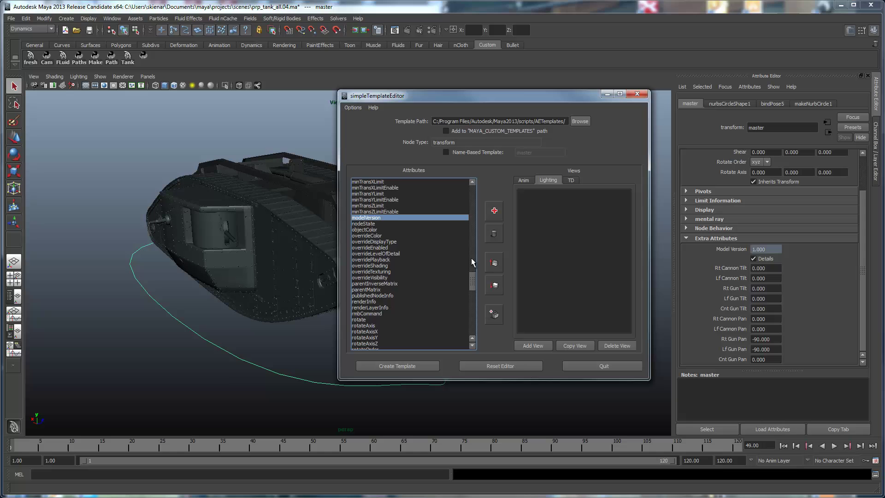
scroll(472, 262, "down", 10)
left_click(367, 325)
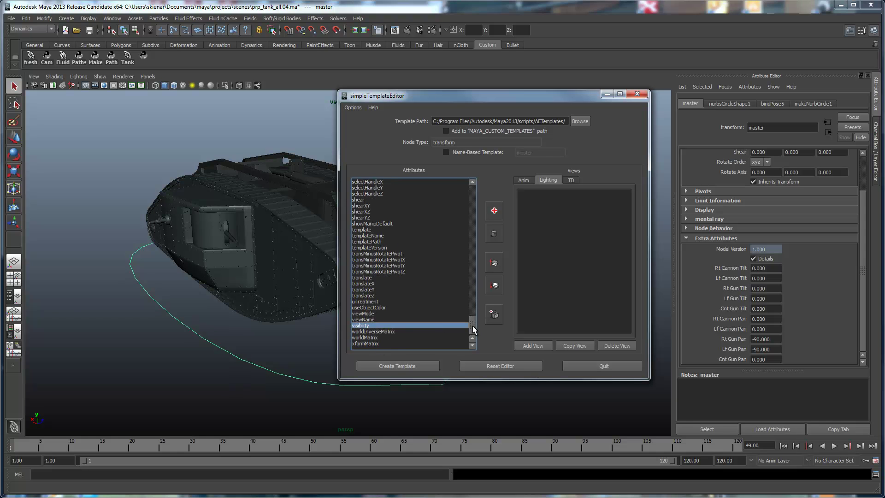
left_click_drag(471, 326, 481, 191)
left_click(376, 261)
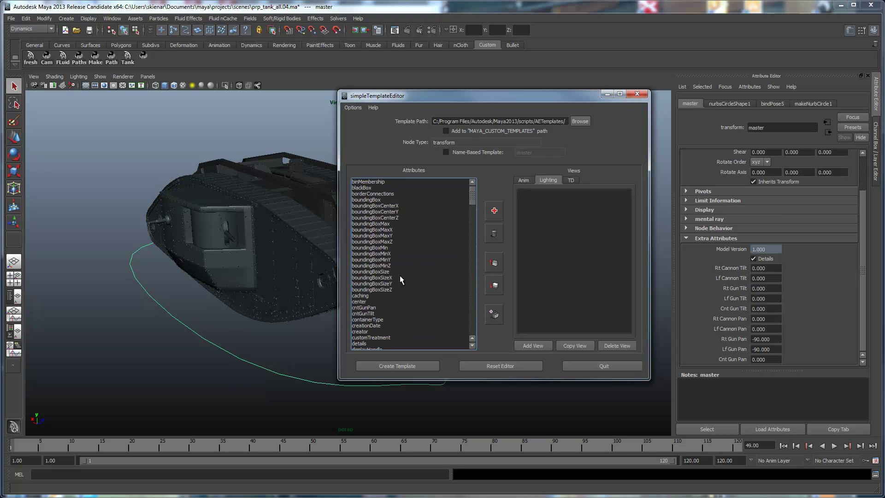
left_click(370, 344)
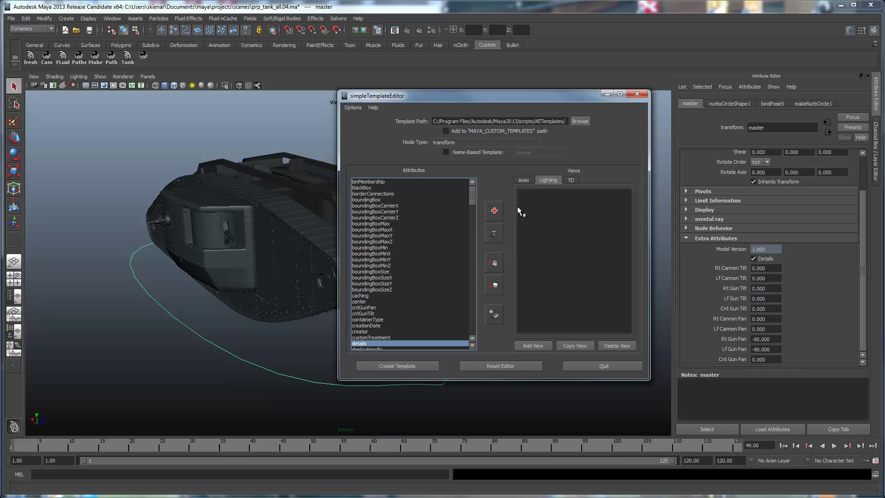
left_click(493, 210)
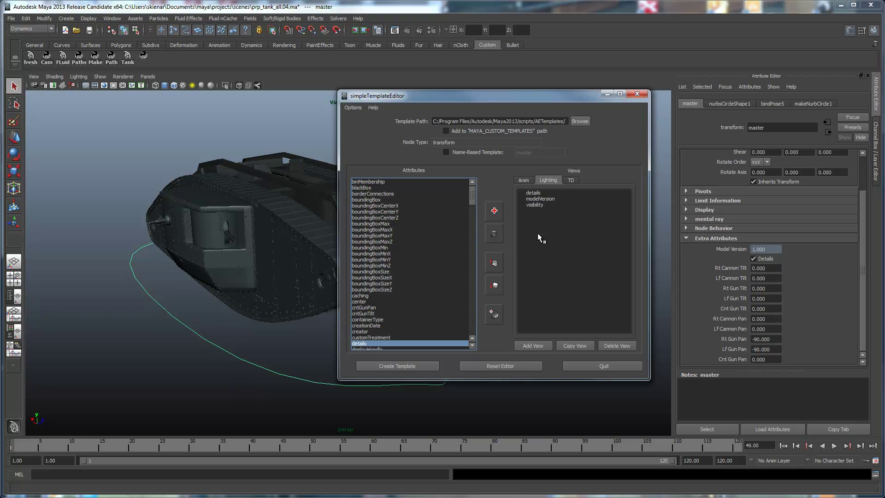
left_click(527, 181)
left_click(569, 180)
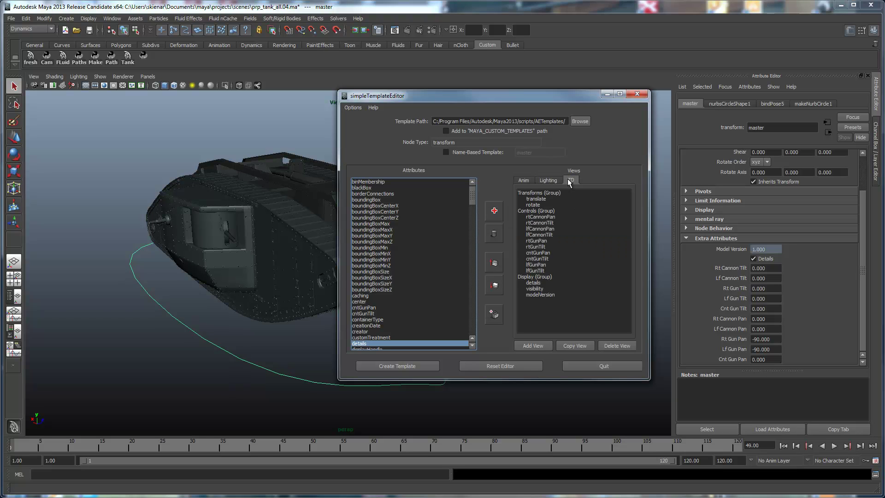
left_click(524, 180)
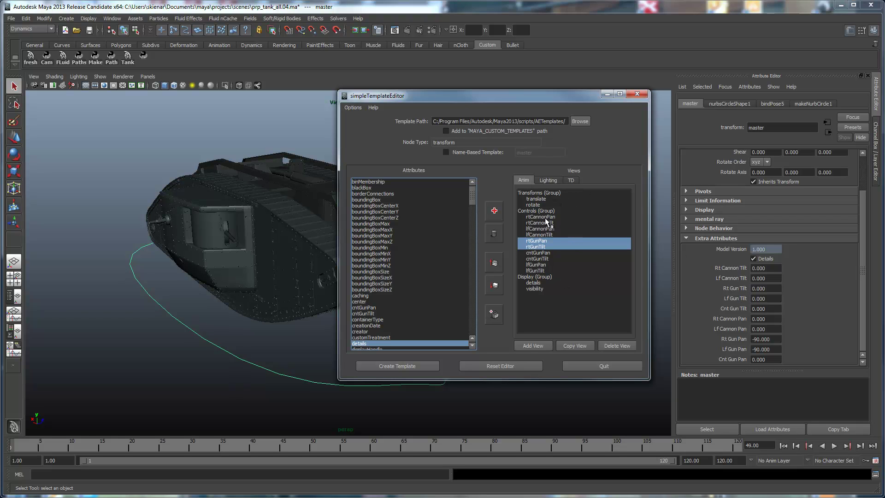
Step: Select all Controls attributes plus details and choose Add a Callback to selected Attributes
left_click_drag(541, 216, 540, 271)
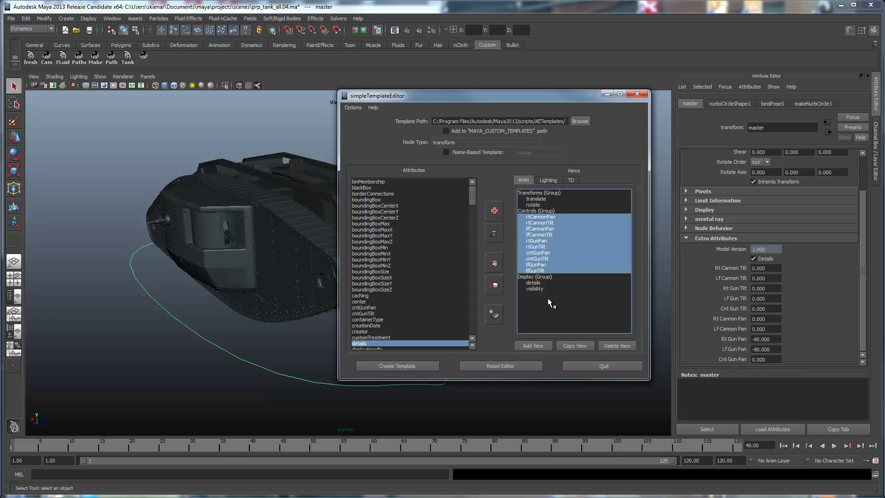
left_click(540, 289, "ctrl")
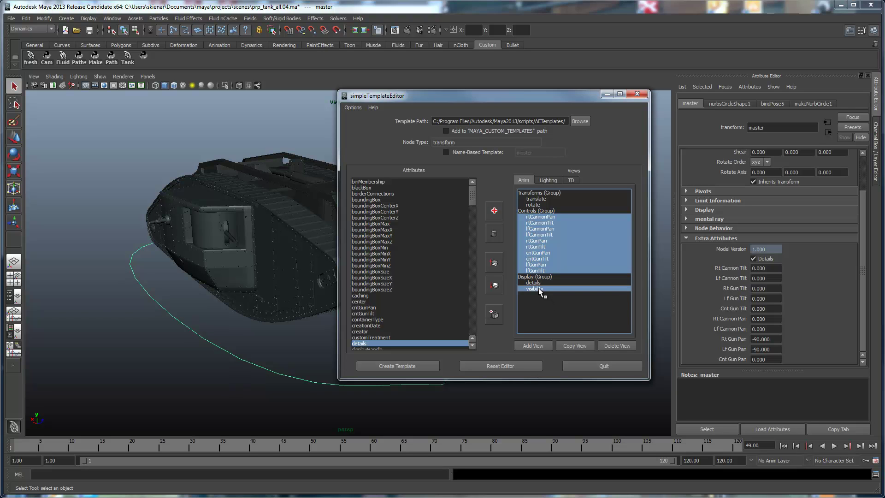
left_click(540, 289, "ctrl")
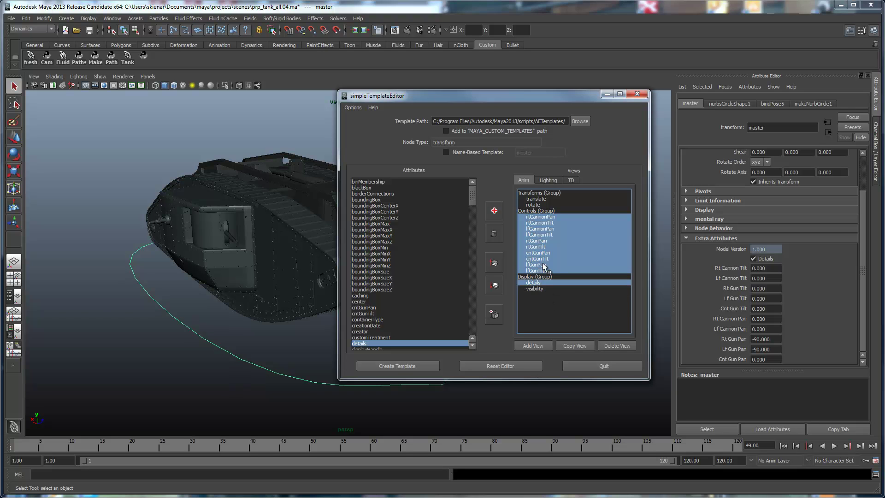
right_click(544, 248)
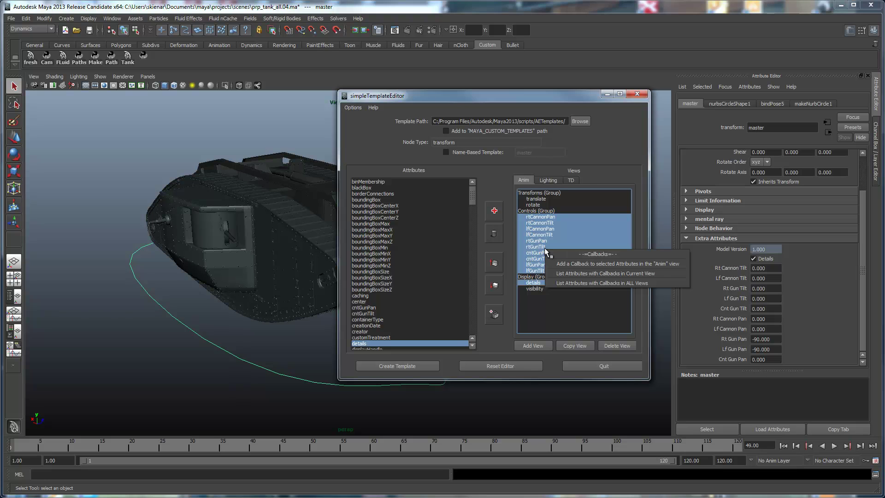
left_click(560, 265)
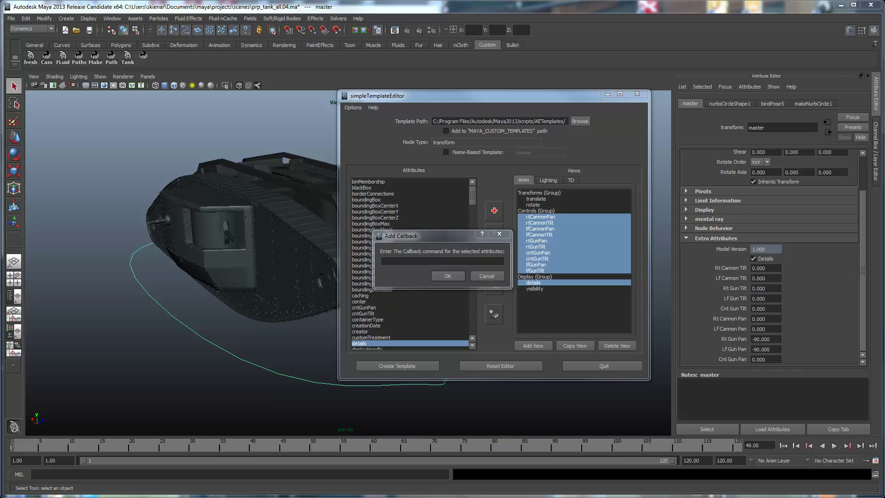
Step: In TextPad, locate and copy the AEtankControlAnim procedure name from AEtankControl.mel
key("alt+Tab")
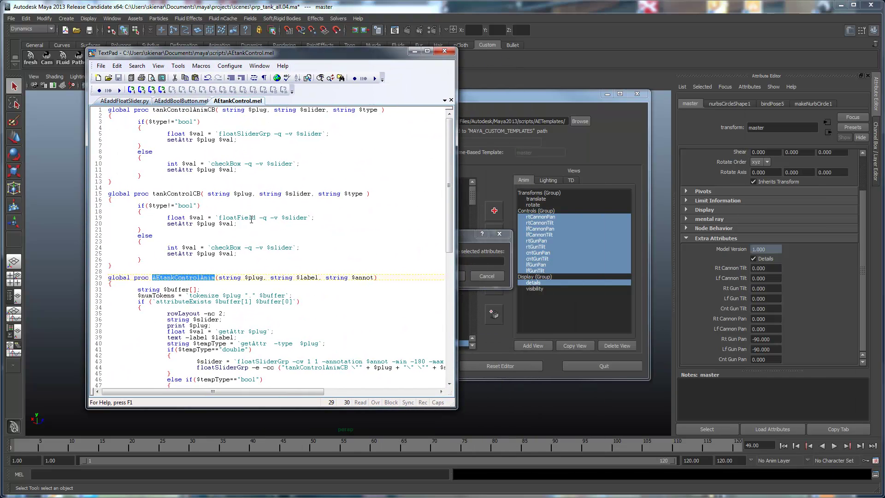
scroll(445, 260, "down", 2)
scroll(444, 261, "down", 2)
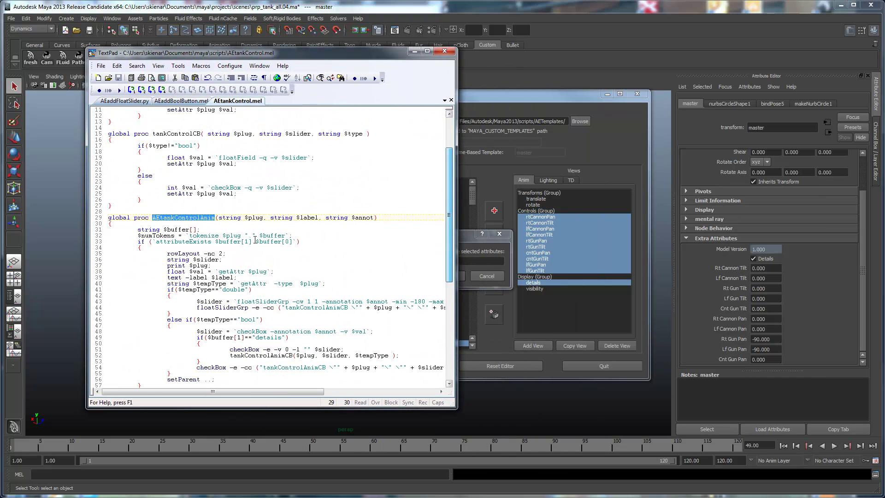
left_click_drag(104, 218, 104, 311)
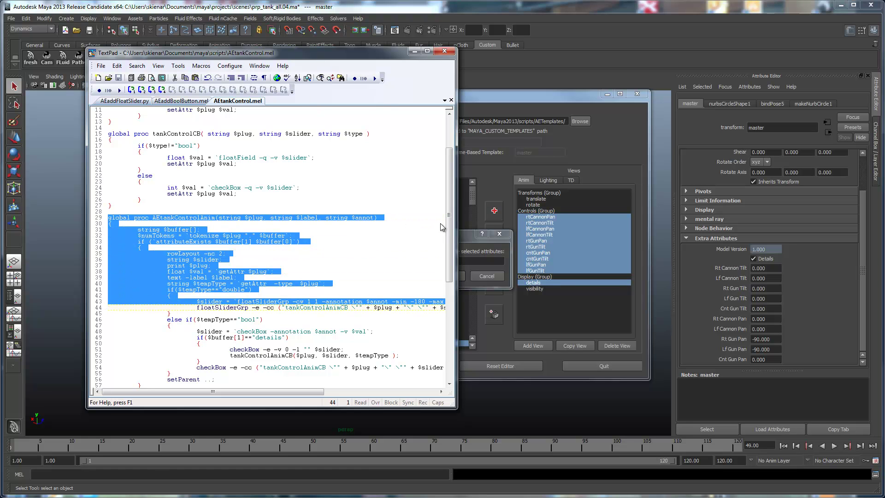
scroll(450, 233, "down", 3)
scroll(449, 232, "down", 4)
scroll(449, 233, "down", 4)
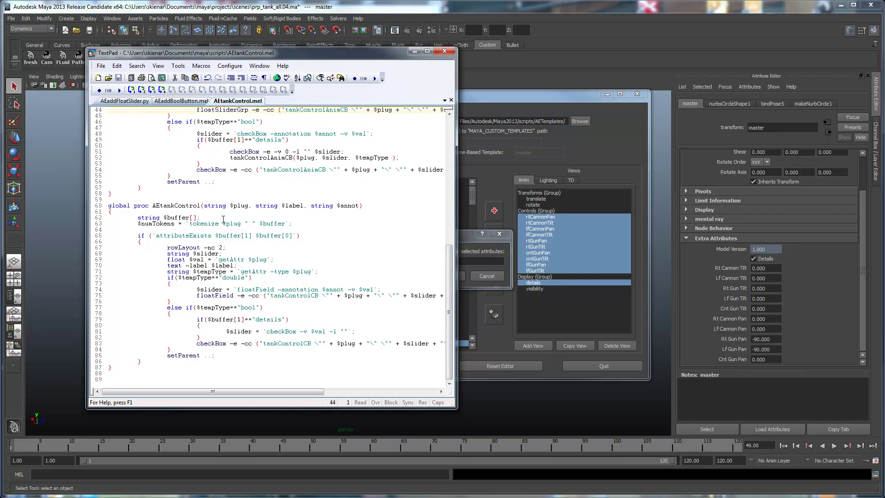
scroll(445, 242, "up", 6)
scroll(446, 242, "up", 2)
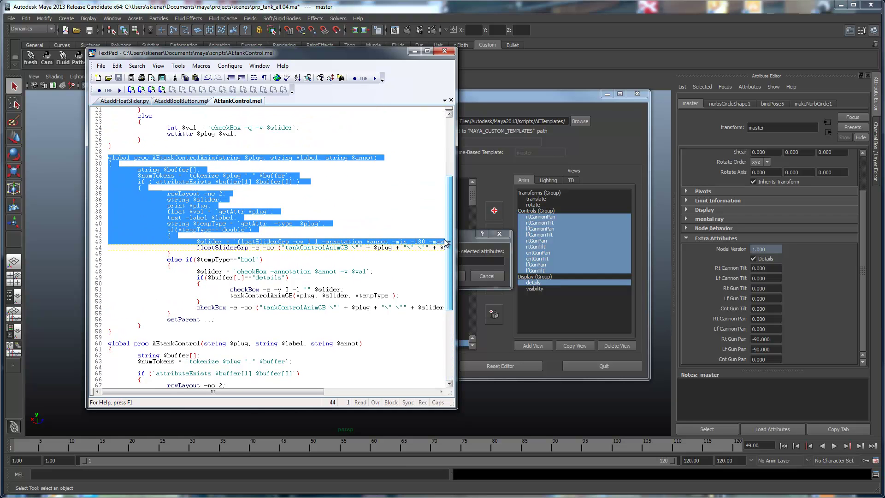
scroll(446, 242, "up", 1)
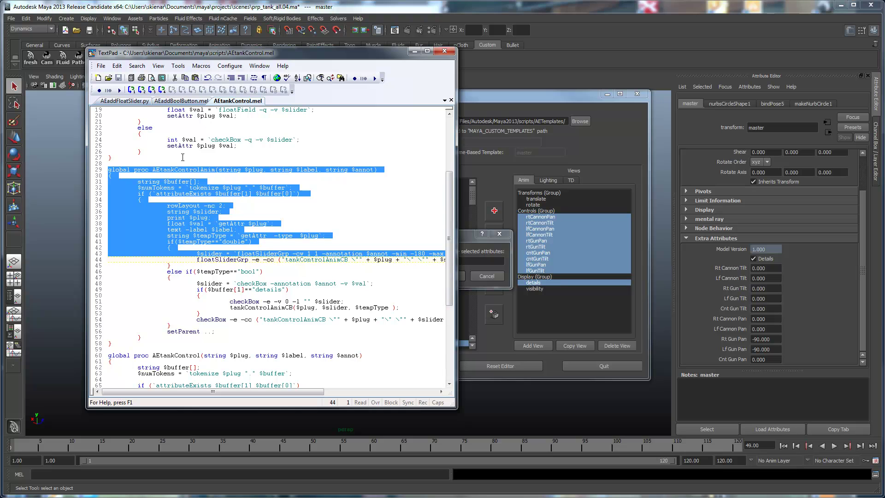
double_click(177, 170)
key("ctrl+c")
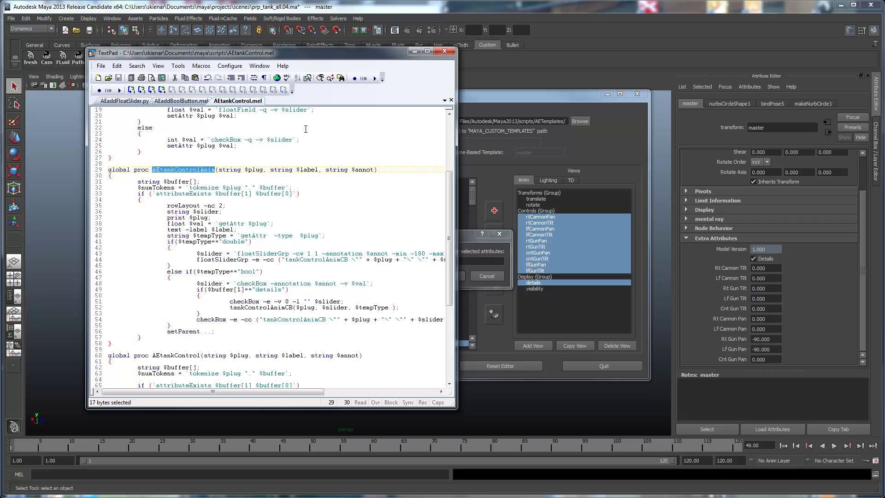
left_click_drag(445, 221, 448, 291)
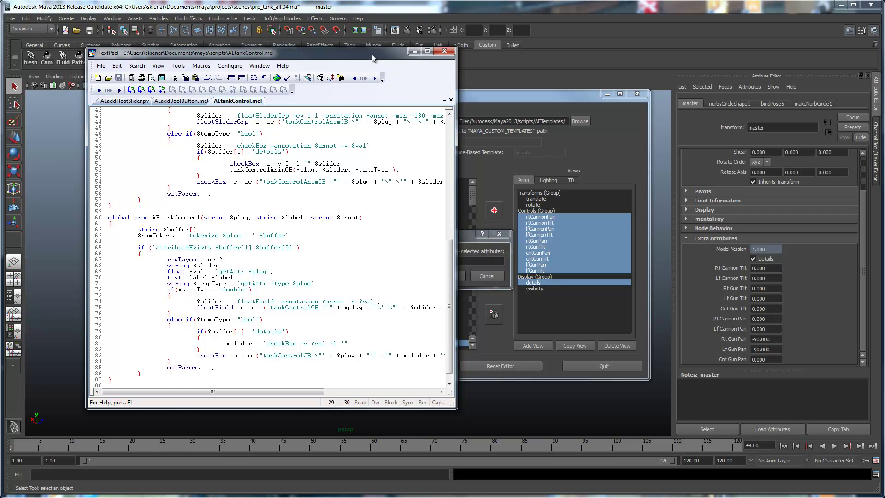
left_click_drag(374, 54, 305, 70)
scroll(228, 193, "up", 5)
scroll(104, 177, "up", 2)
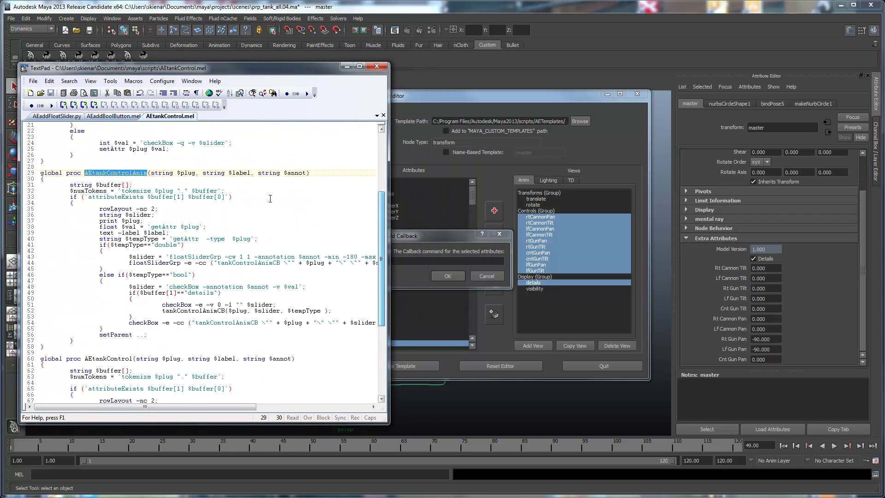
left_click(110, 174)
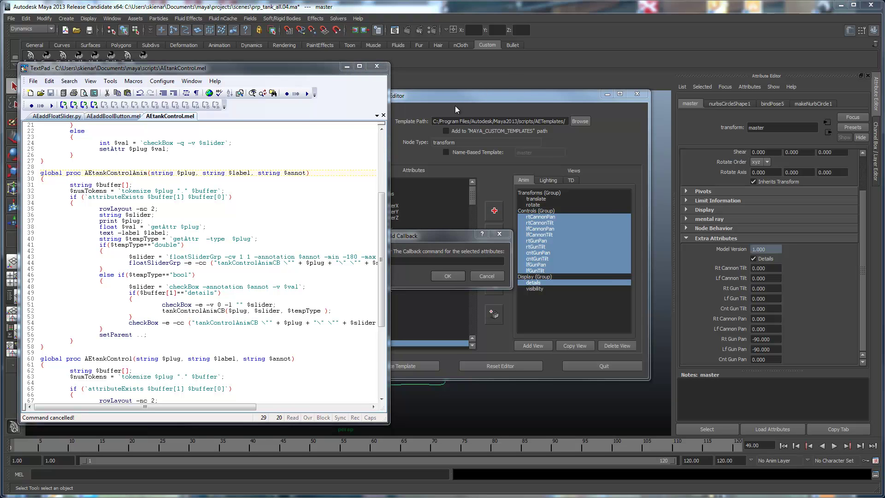
Step: Paste AEtankControlAnim into Maya's Add Callback field and confirm it for the Anim attributes
left_click(276, 7)
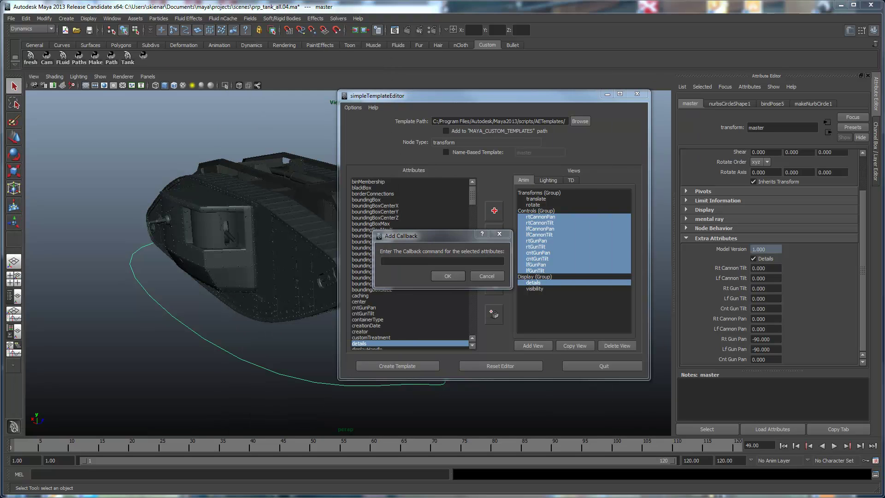
left_click(480, 261)
key("ctrl+v")
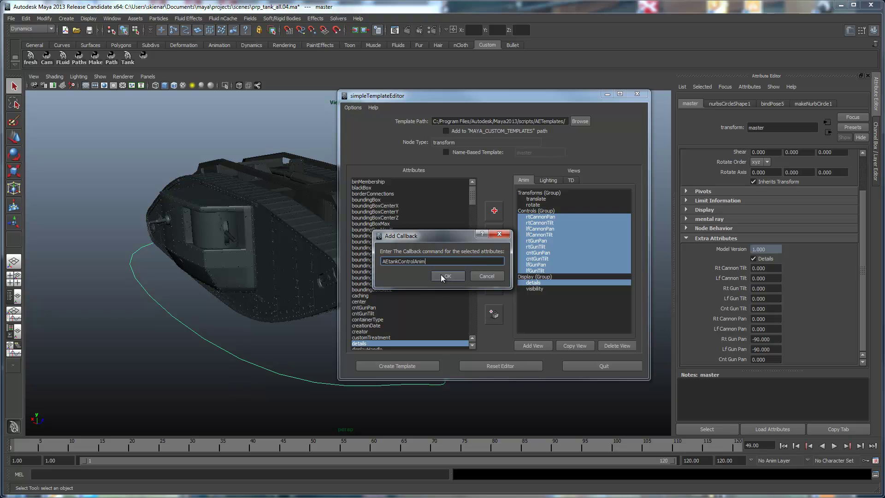
left_click(443, 276)
Step: In the TD view, select rtCannonPan through lfGunTilt plus details and bring up the callback entry
left_click(547, 180)
left_click(574, 179)
left_click_drag(553, 216, 548, 272)
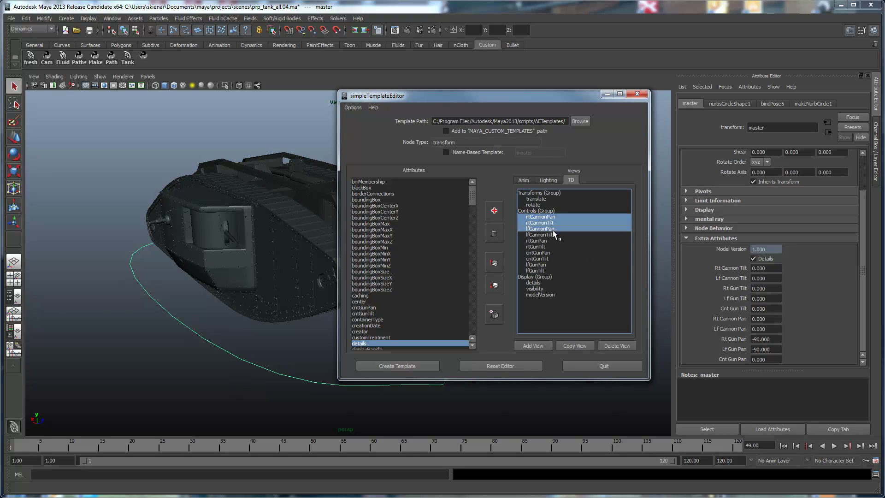
left_click(542, 282, "ctrl")
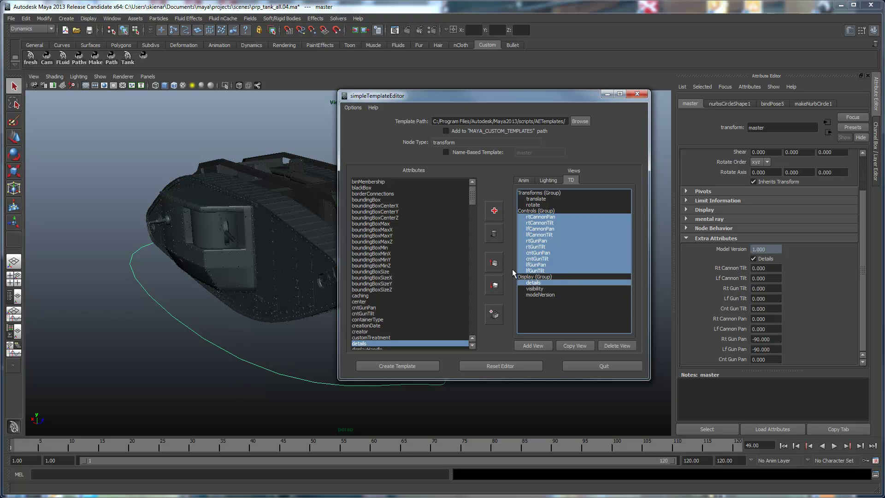
double_click(573, 258)
type("AEtankControlAnim")
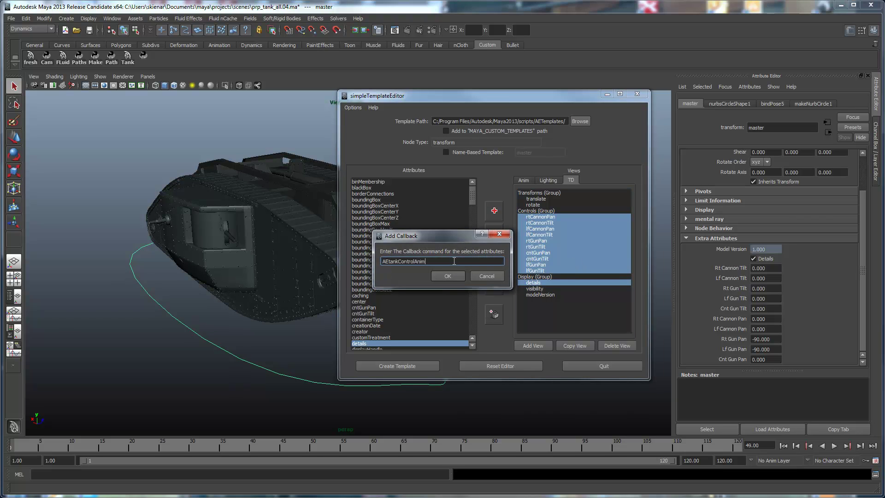
Step: Trim the callback name to AEtankControl and confirm it, then show the Lighting view
left_click_drag(414, 262, 464, 262)
key("BackSpace")
left_click(451, 275)
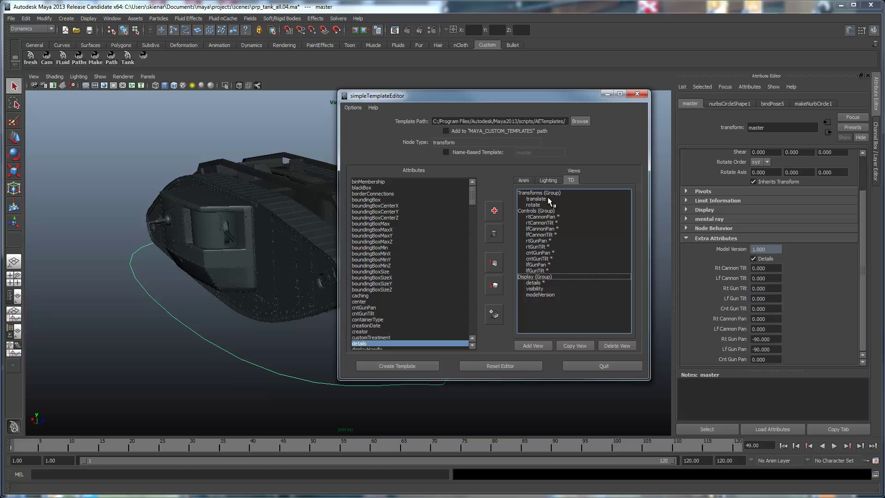
left_click(550, 181)
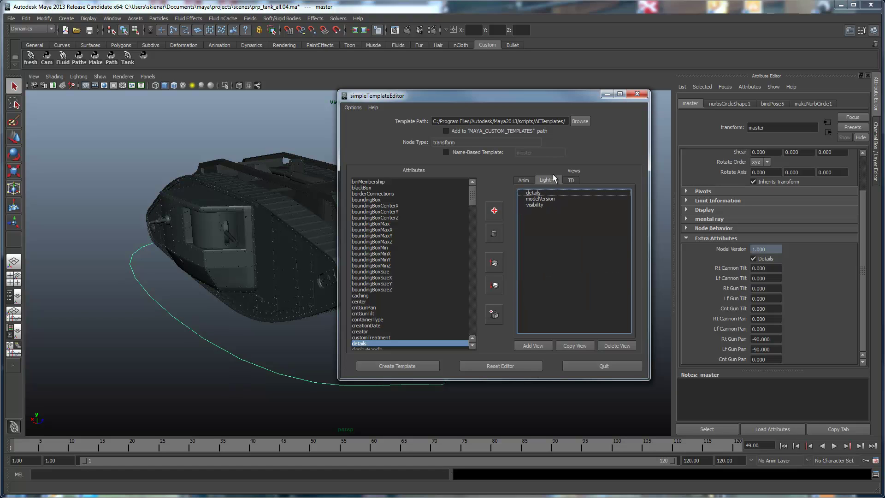
Step: Create the AETransformTemplate.xml template file, dismiss the saved message and close the editor
left_click(416, 366)
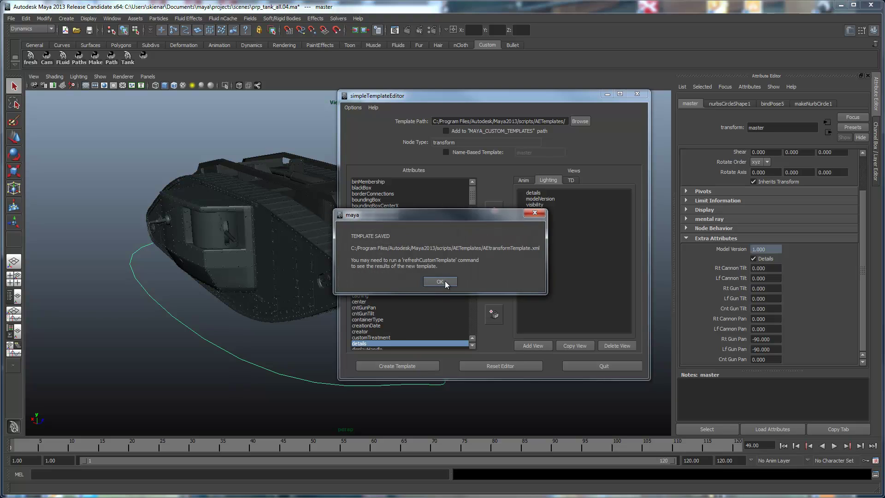
left_click(446, 282)
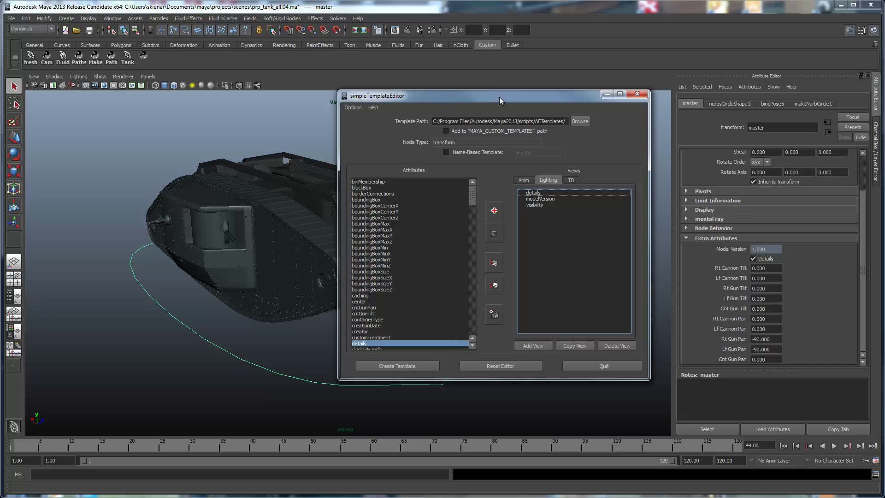
key("alt+F4")
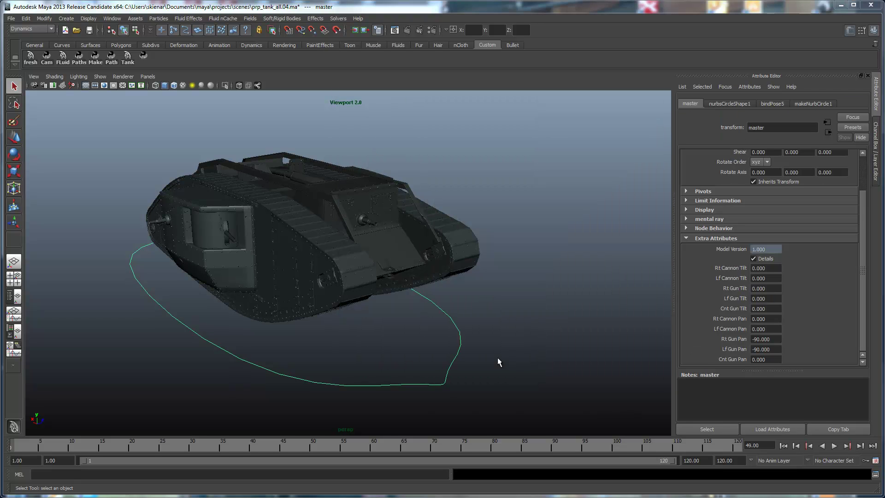
Step: Run AEtankControl from the MEL line, hit the argument-count error and dismiss it
left_click(401, 474)
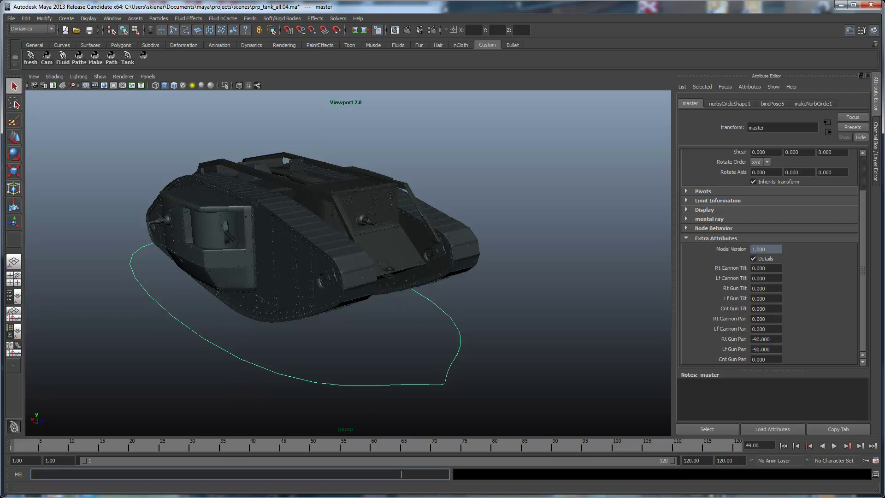
type("AEtankControlAnim")
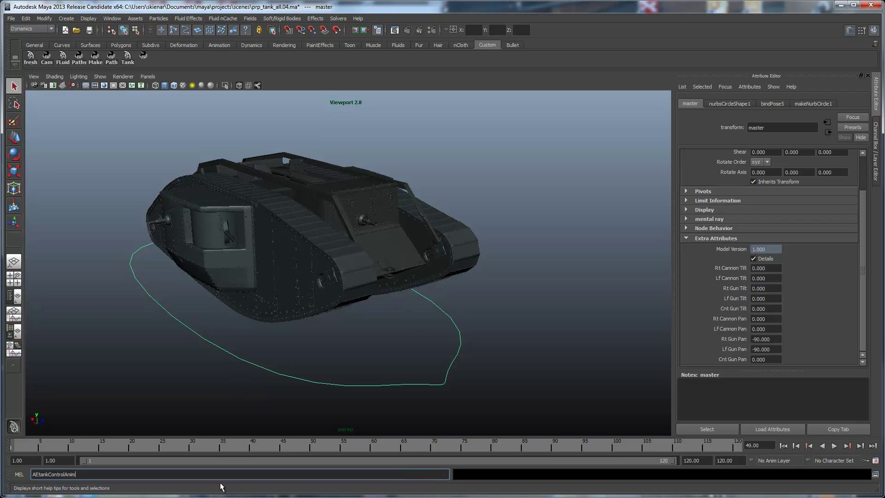
key("BackSpace")
key("BackSpace")
key("BackSpace")
key("BackSpace")
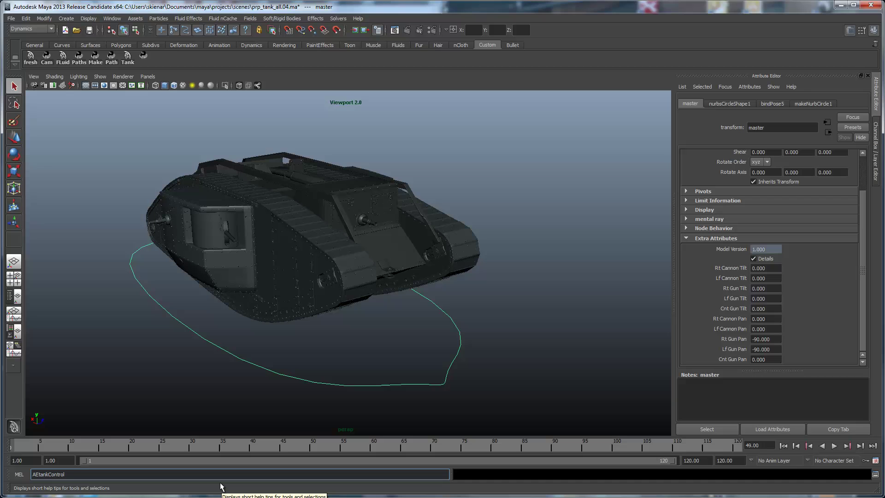
key("Return")
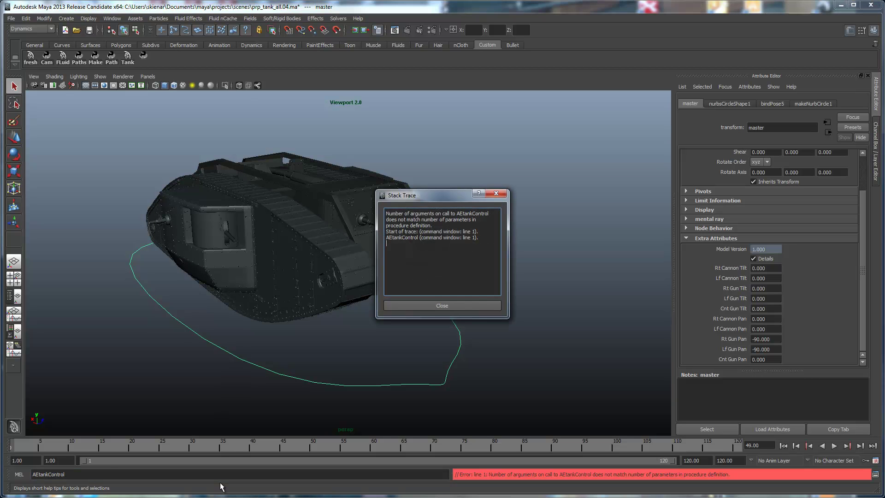
left_click(445, 306)
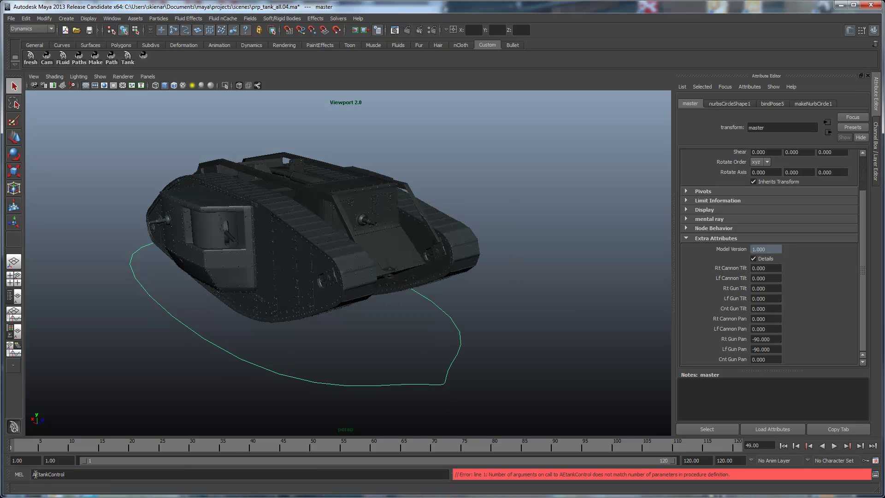
Step: Re-source the AEtankControl script from the MEL line so it loads without error
left_click(60, 475)
key("Home")
type("source")
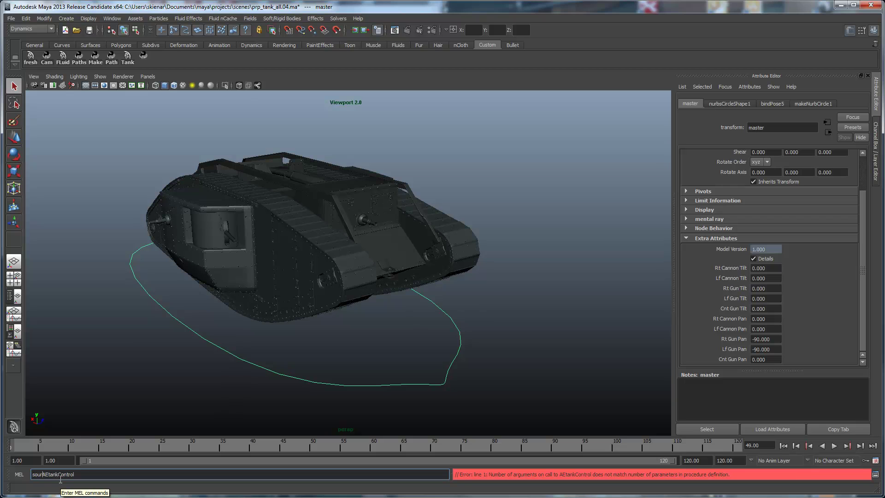
key("Return")
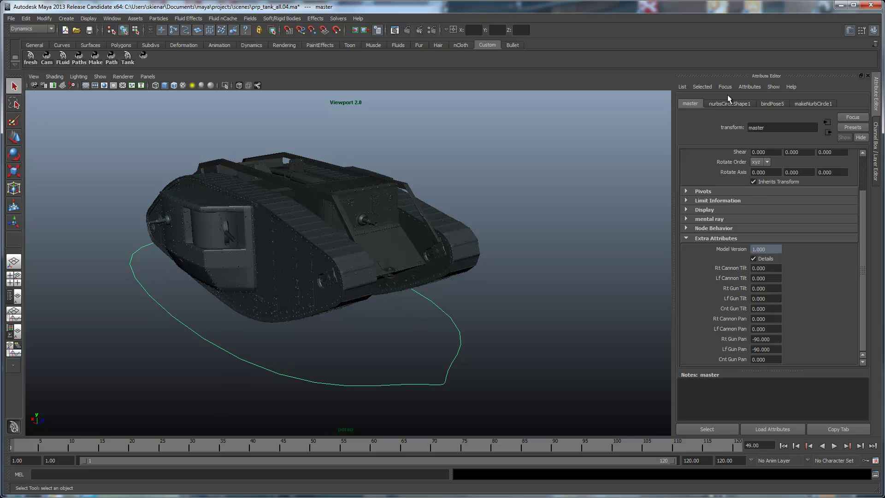
Step: Switch the master node's Attribute Editor to the Anim view and pan the right cannon to -21.176
left_click(773, 86)
mouse_move(796, 160)
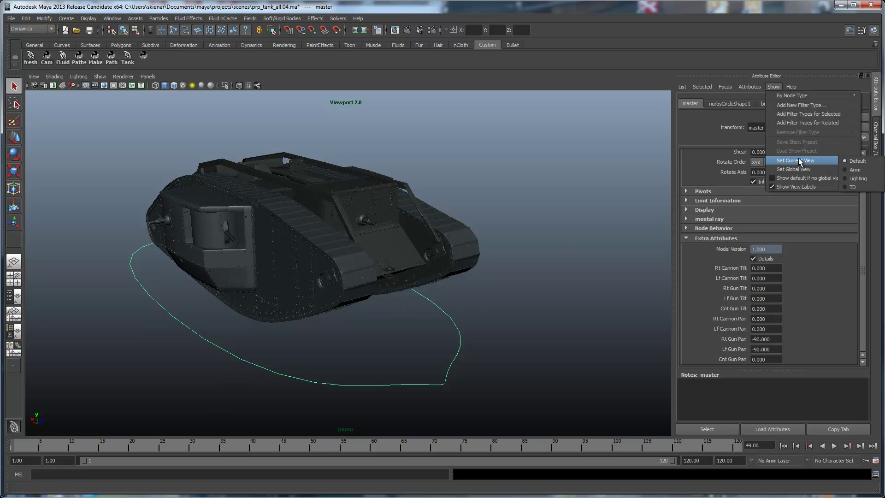
left_click(852, 171)
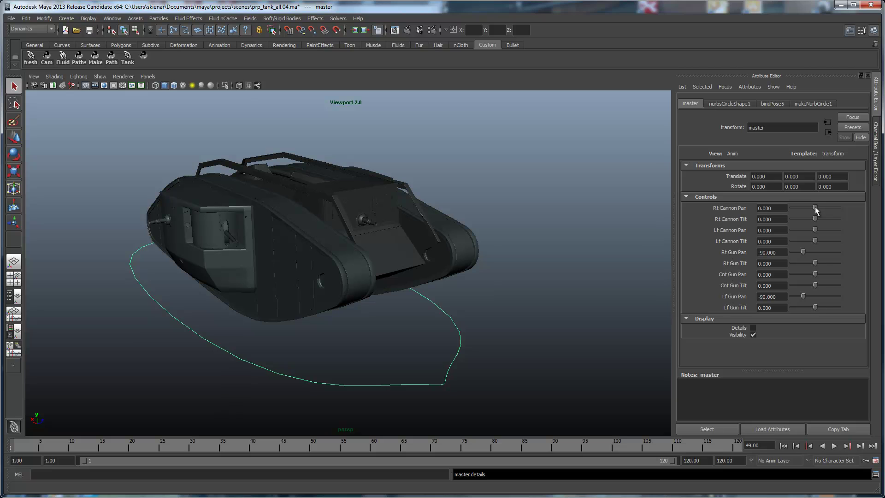
left_click_drag(815, 210, 819, 210)
left_click_drag(819, 210, 812, 211)
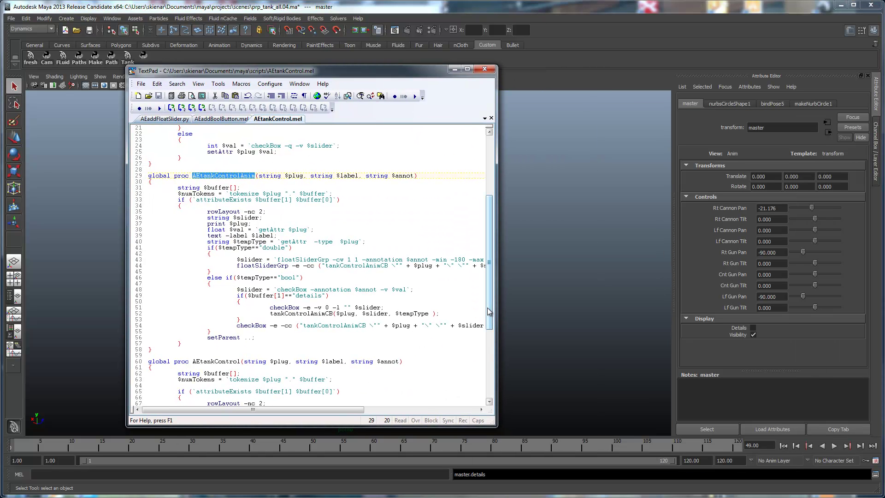
left_click_drag(490, 311, 490, 306)
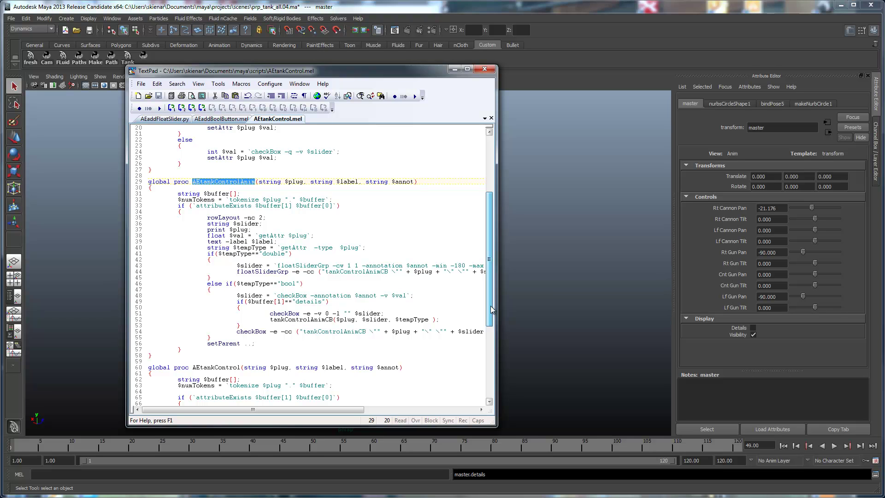
Step: Select the checkBox -e -v 0 line in the details branch, then minimize TextPad
left_click_drag(269, 313, 386, 313)
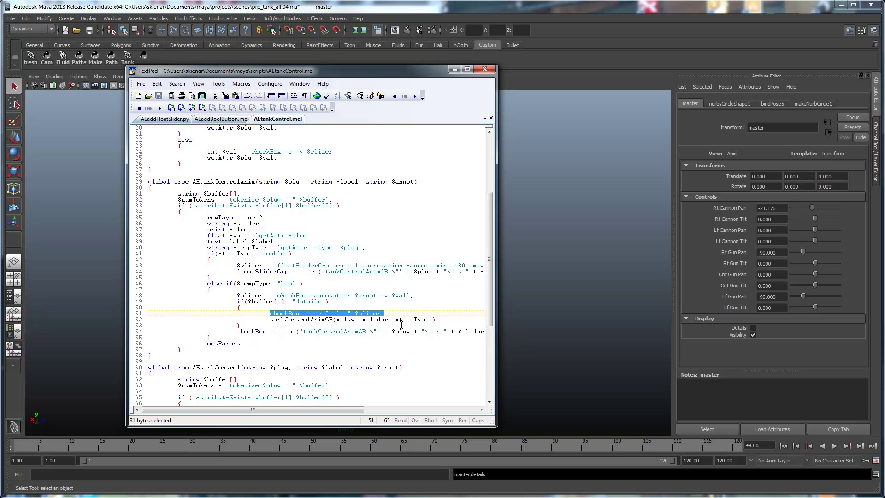
left_click(455, 70)
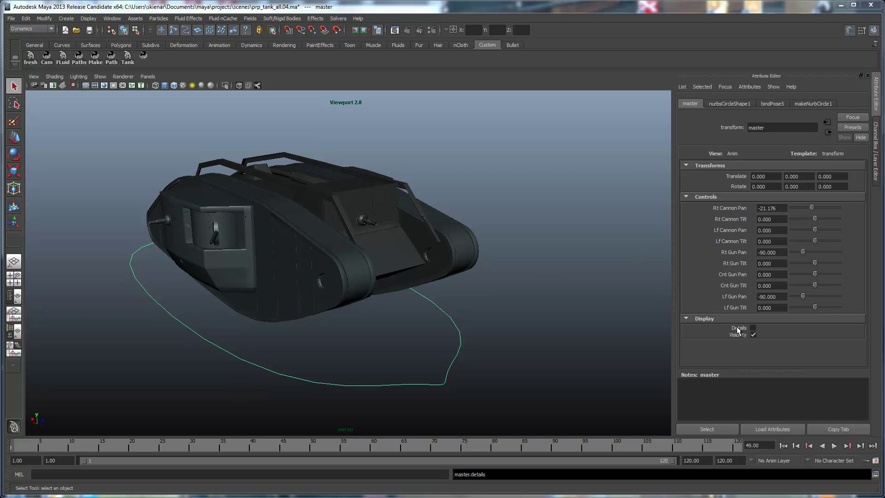
Step: Switch the master node's Attribute Editor to the TD view
left_click(773, 88)
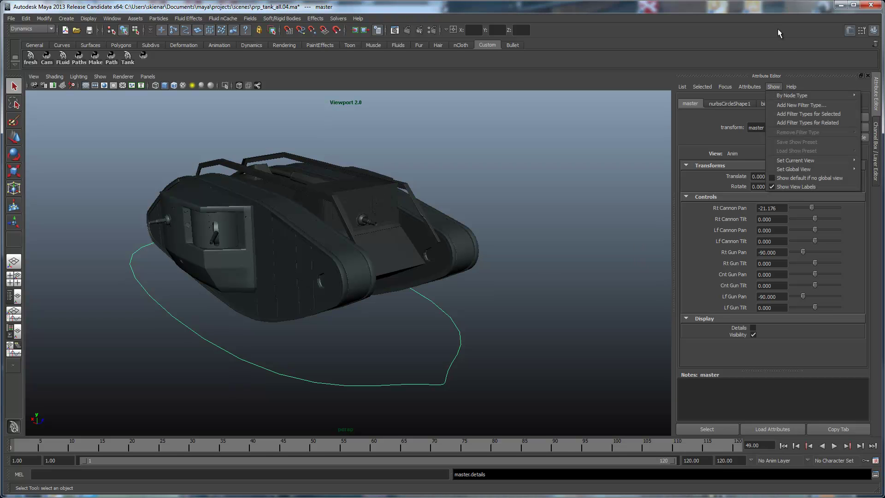
left_click(799, 192)
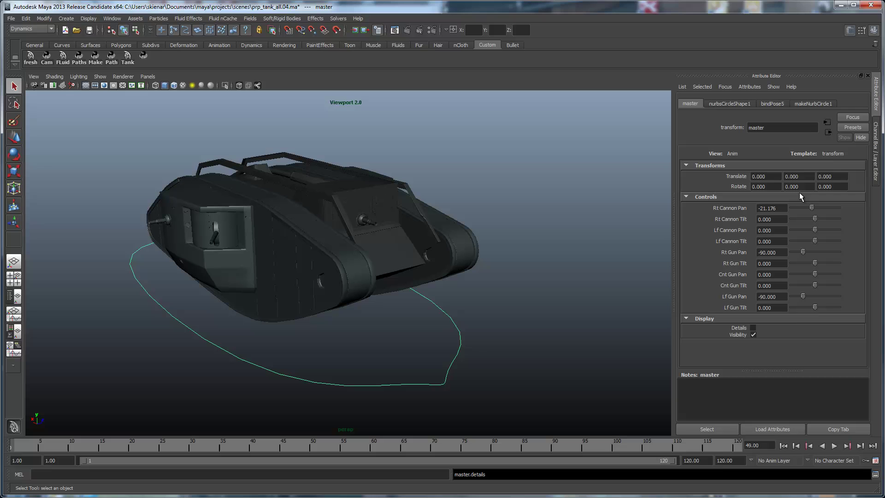
left_click(771, 86)
mouse_move(795, 161)
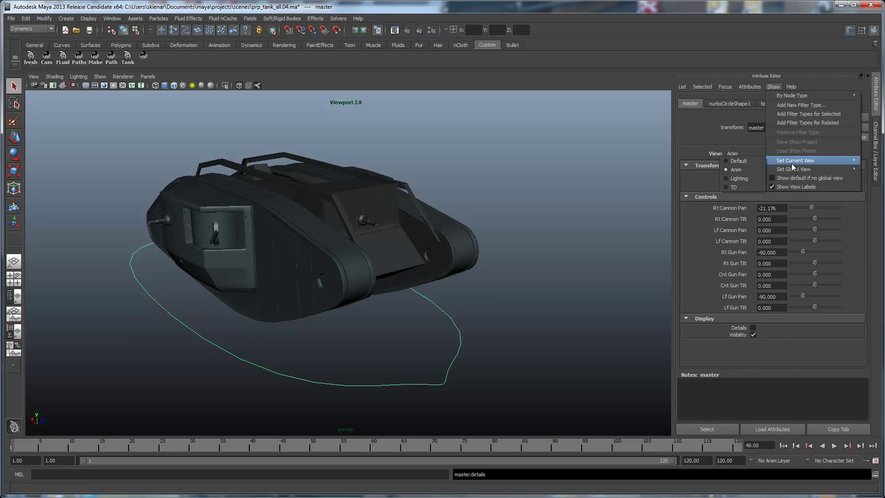
left_click(734, 186)
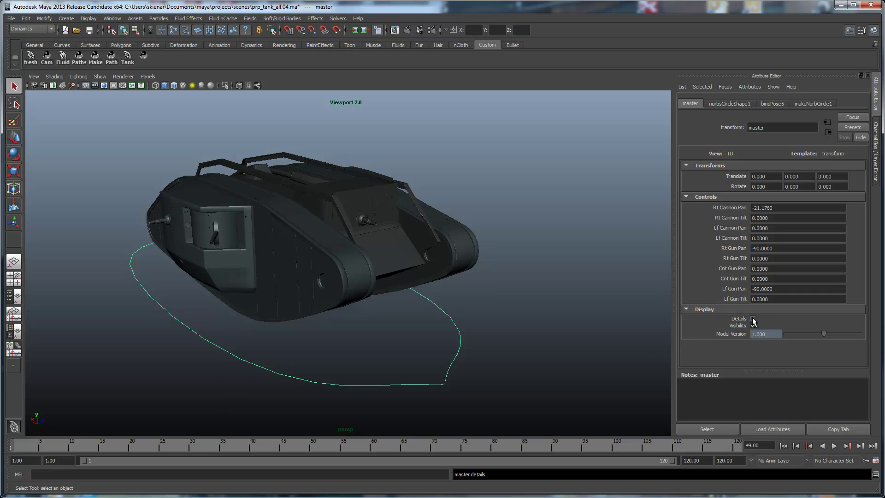
Step: Test Rt Cannon Tilt at 456, then reset Rt Cannon Tilt and Rt Cannon Pan to 0
double_click(777, 217)
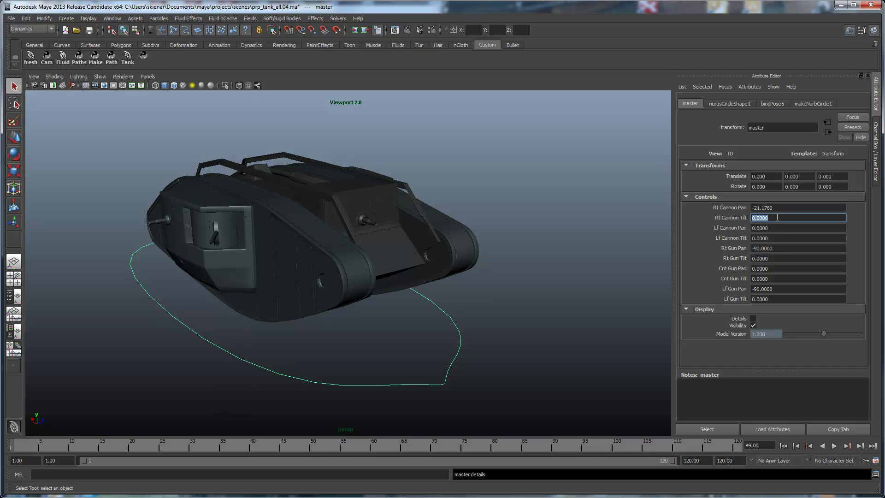
type("456")
key("Return")
double_click(777, 217)
type("0")
key("Return")
double_click(788, 208)
type("0")
key("Return")
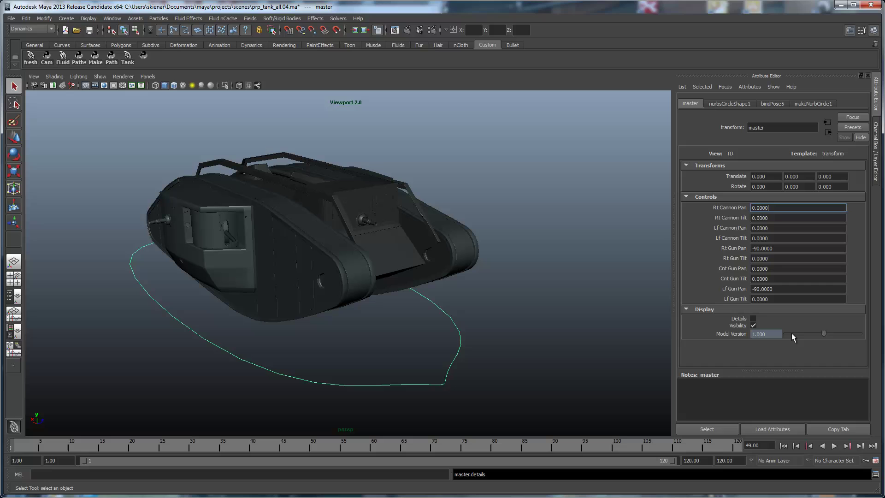
left_click(779, 246)
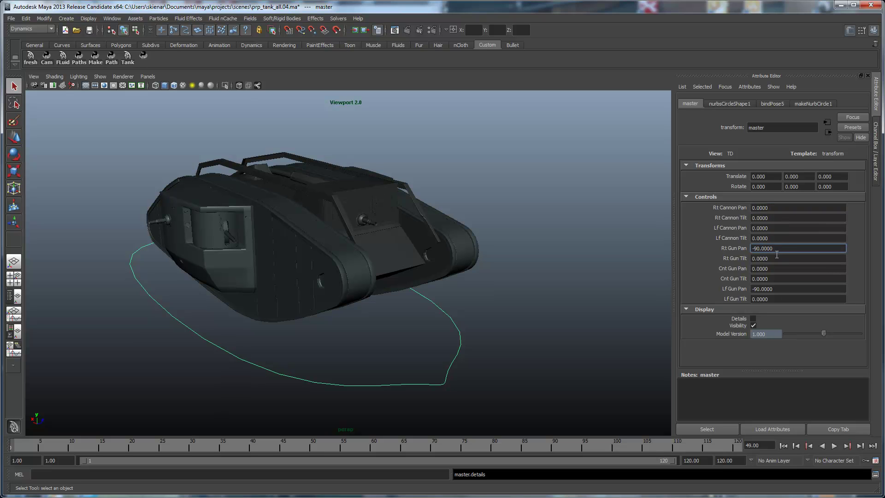
Step: Switch to the Lighting view, turn on Details for the tank, then return to the Anim view
left_click(773, 87)
mouse_move(795, 160)
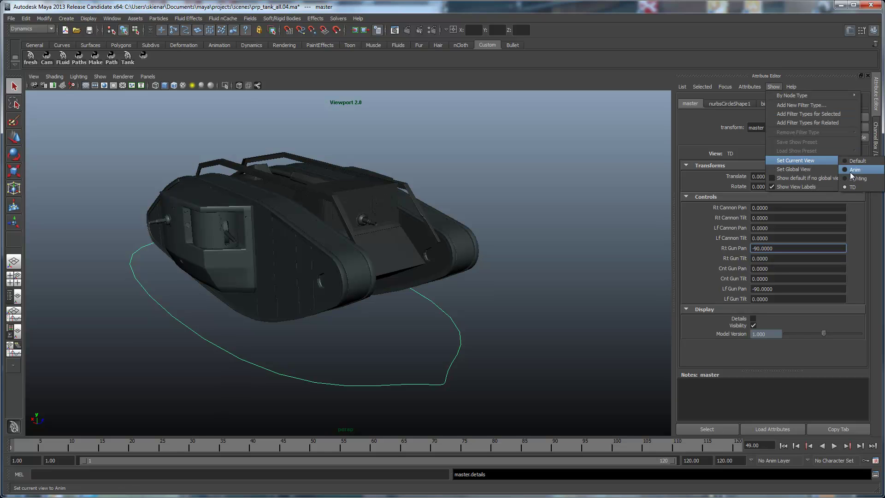
left_click(854, 178)
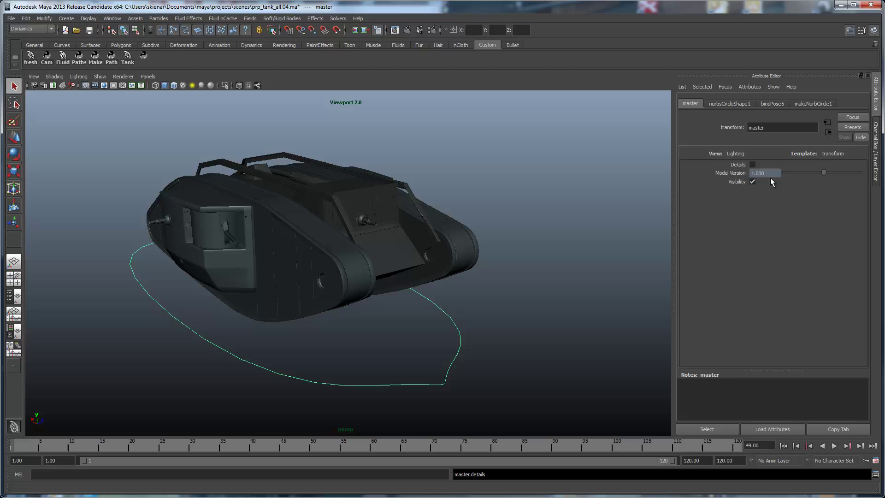
left_click(752, 165)
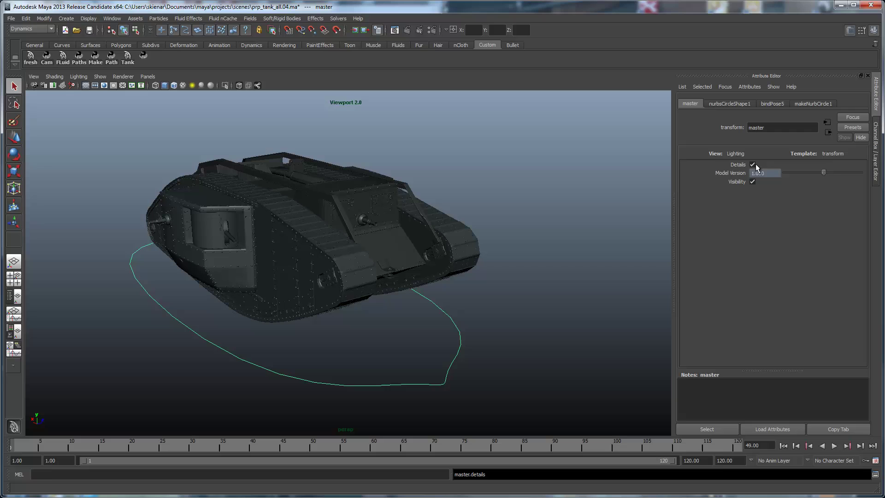
left_click(773, 86)
mouse_move(795, 160)
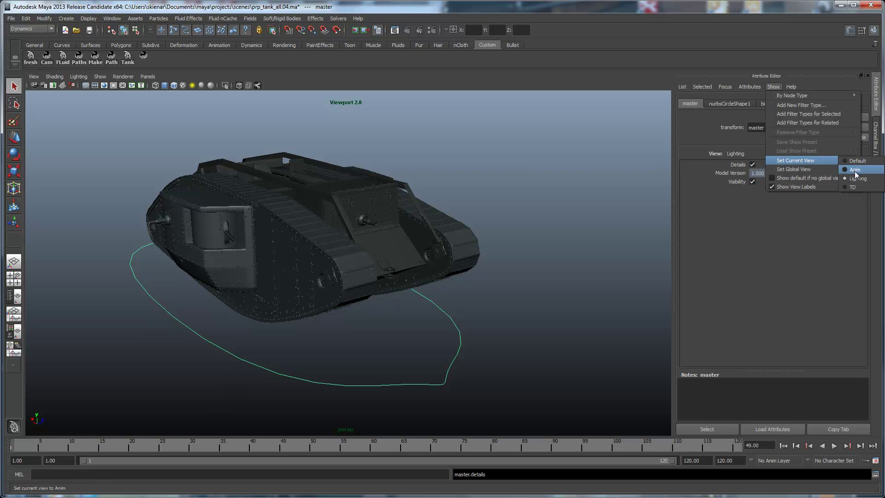
left_click(855, 171)
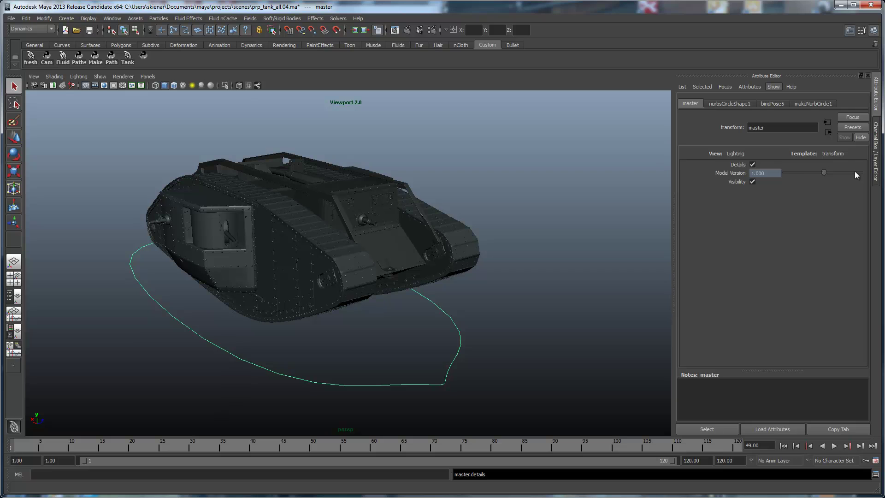